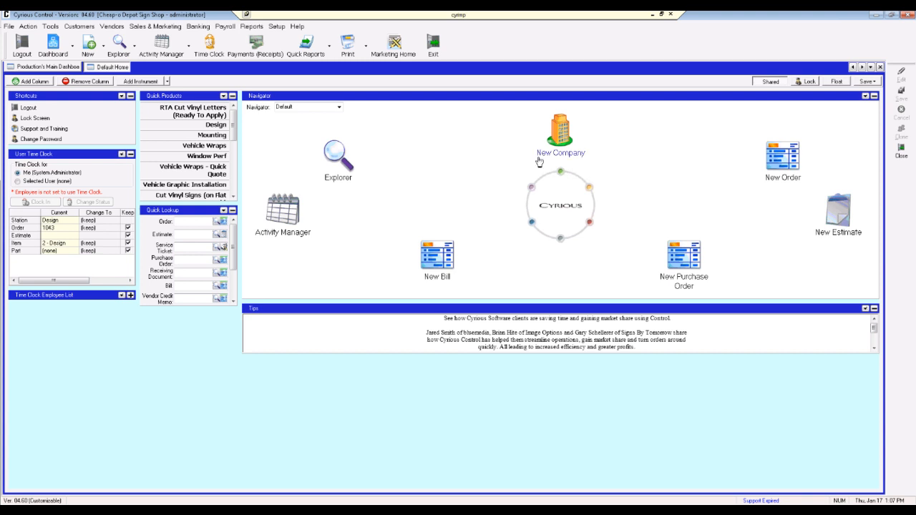
- Open the user-level email options for editing and review the delivery choices, keeping Outlook selected
click(277, 26)
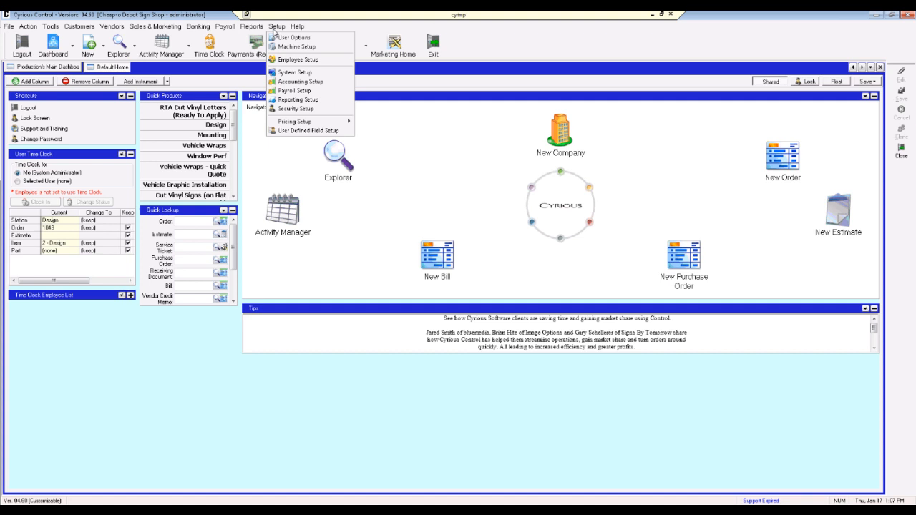
click(285, 46)
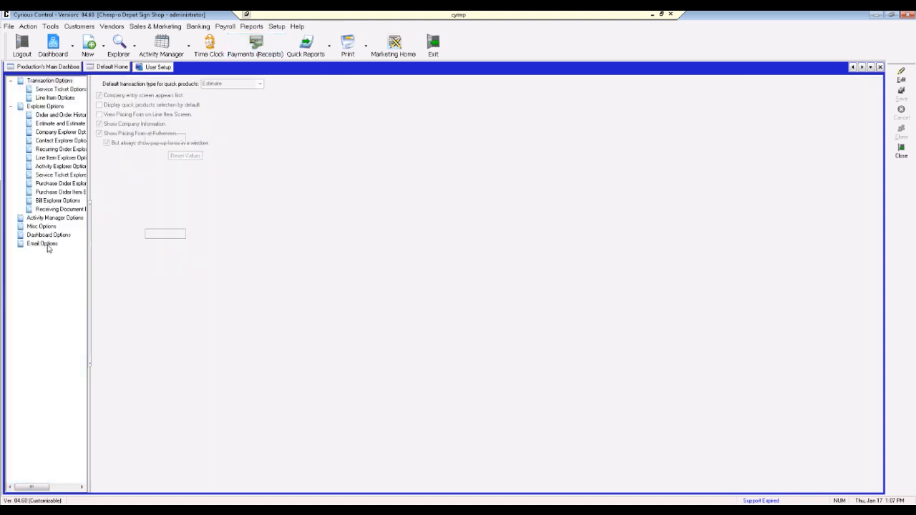
click(47, 245)
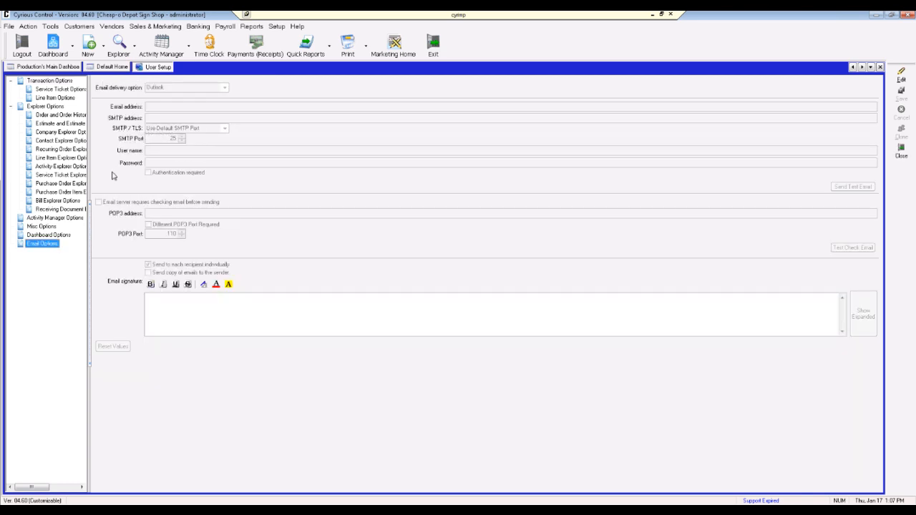
click(901, 79)
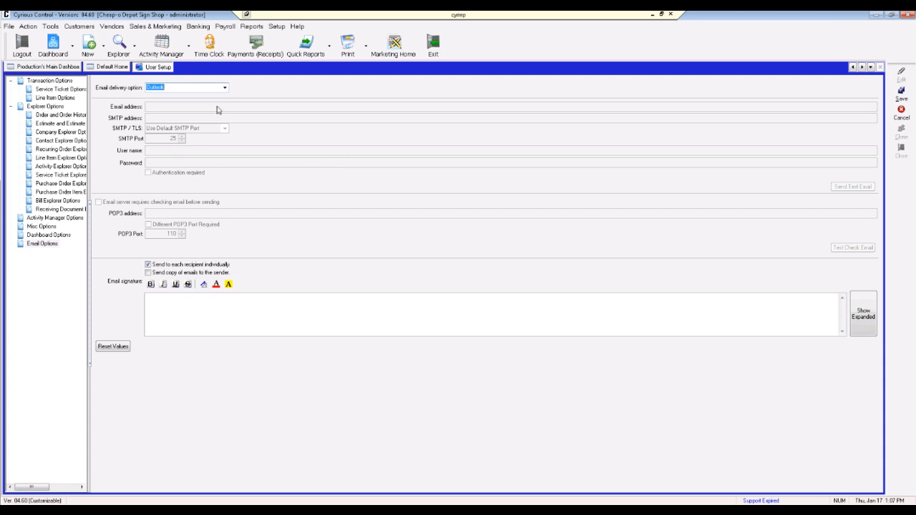
click(224, 88)
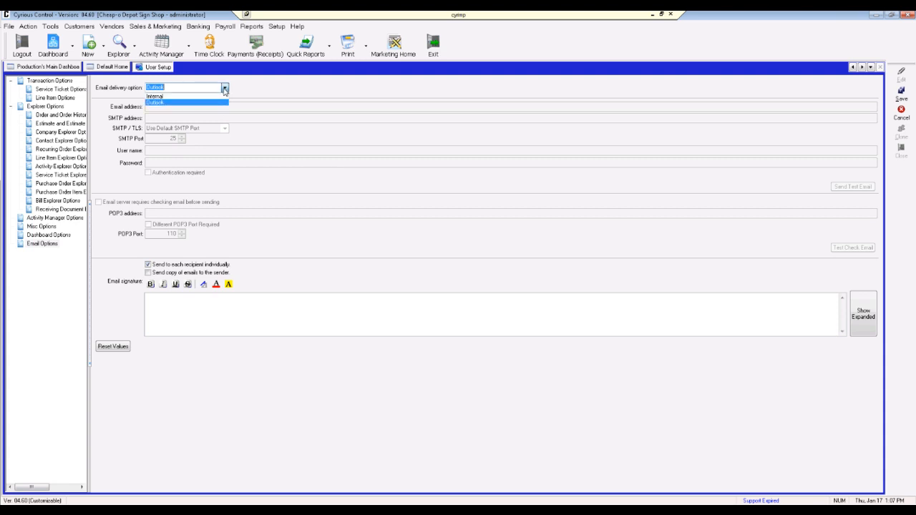
click(221, 102)
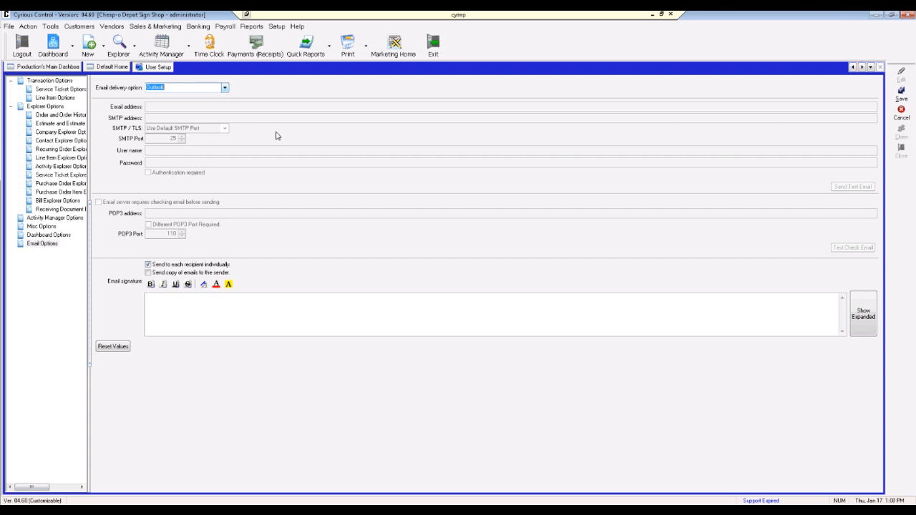
- Try Internal as the user's email delivery option, and discard the edit
click(226, 89)
click(226, 100)
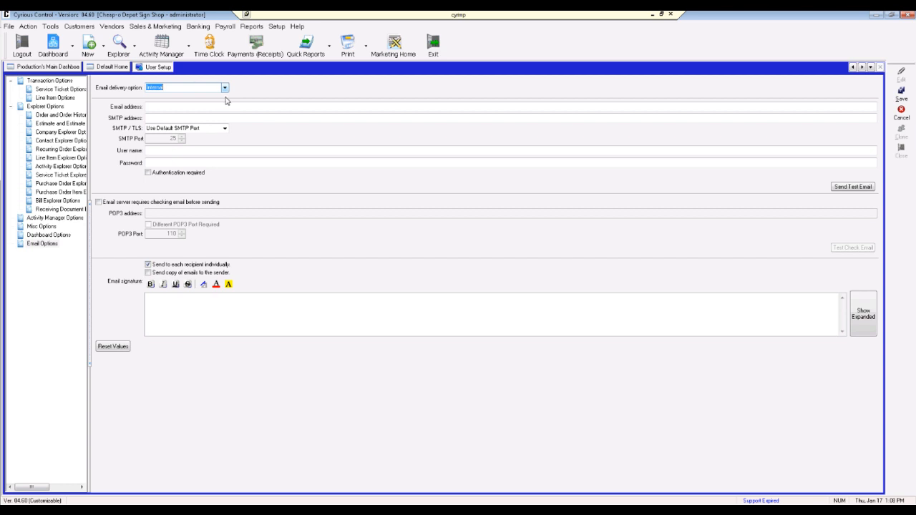
click(901, 115)
click(432, 286)
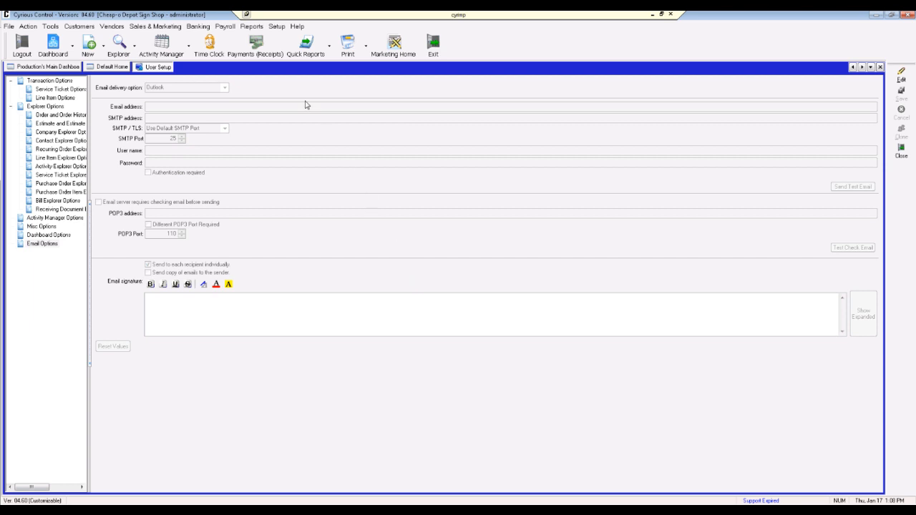
- Open the system-wide email options in System Setup for editing
click(279, 28)
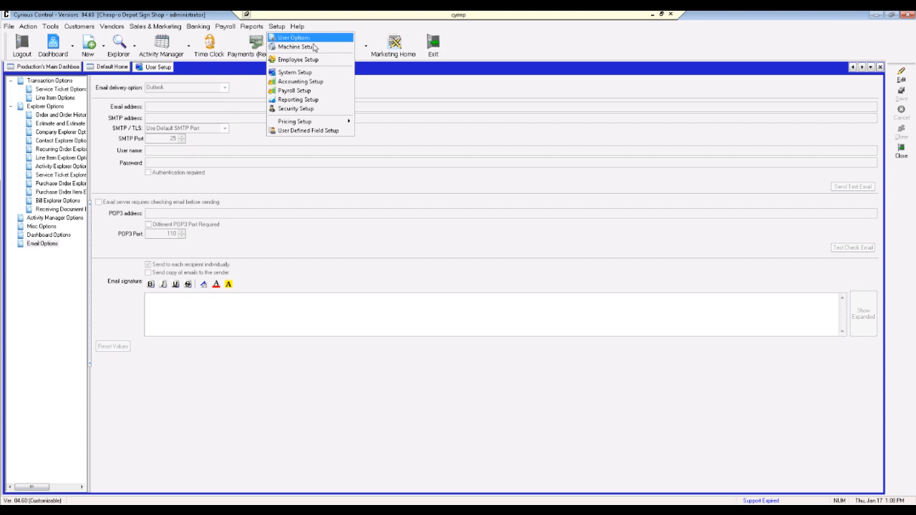
click(308, 72)
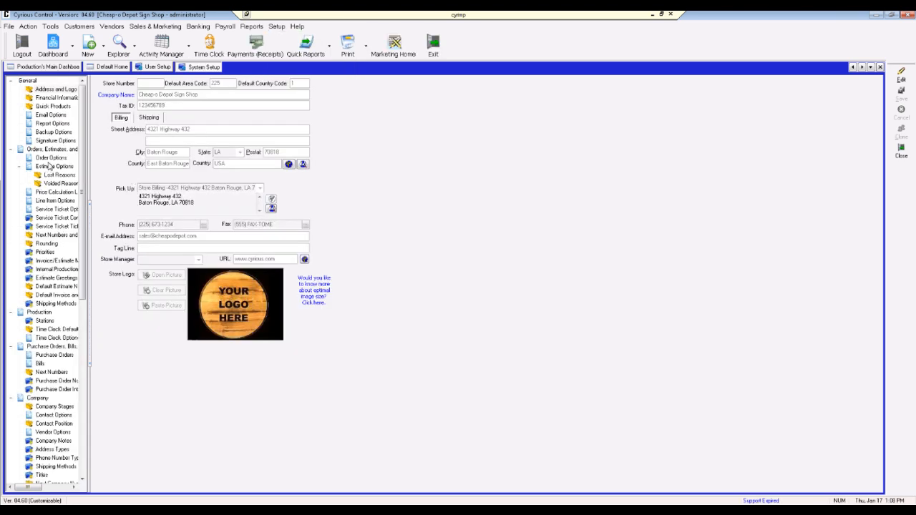
click(51, 116)
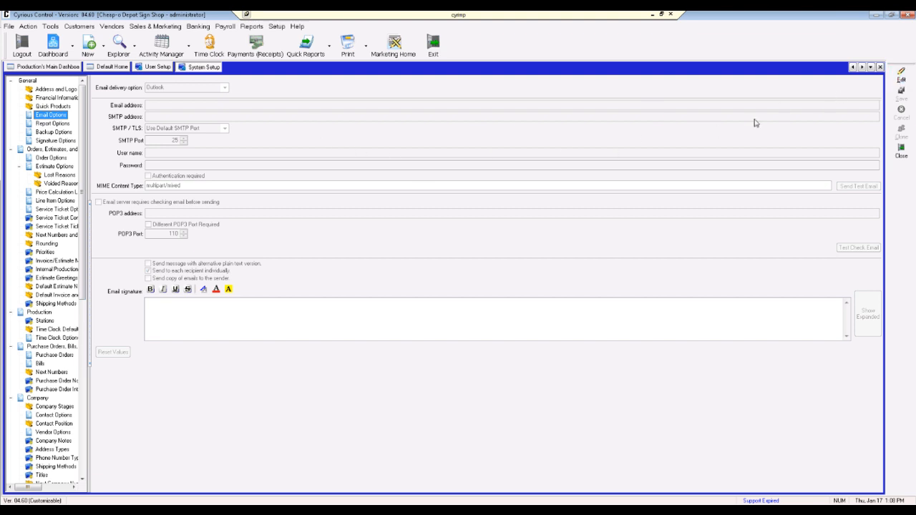
click(901, 76)
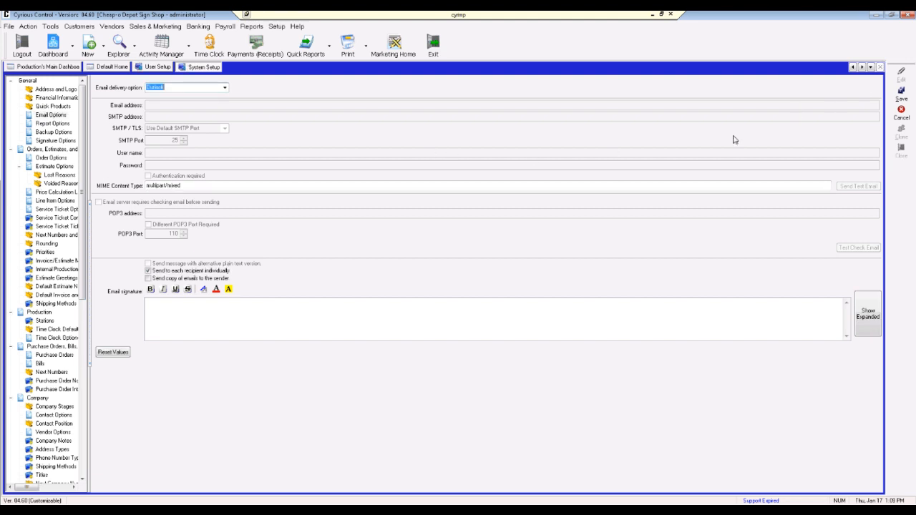
- Try Internal as the system email delivery option, discard the edit, and close the system and user setup screens
click(224, 87)
click(219, 100)
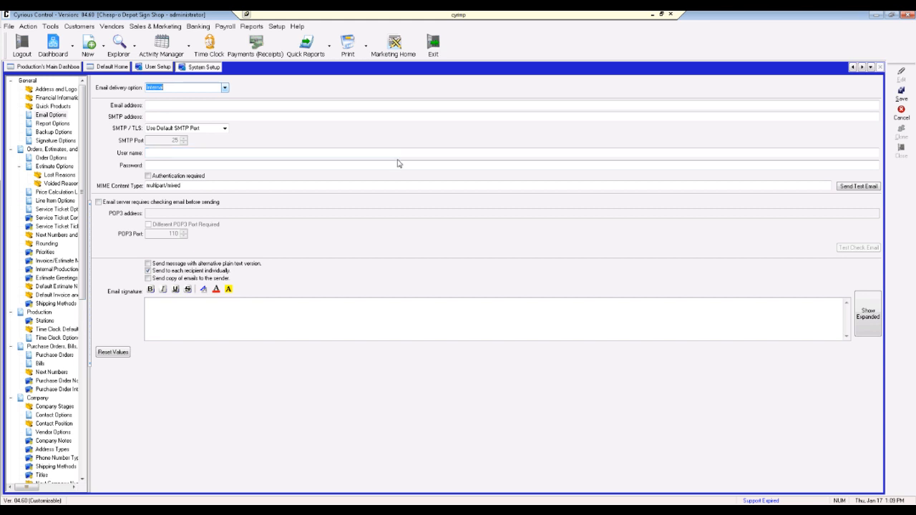
click(902, 113)
click(441, 284)
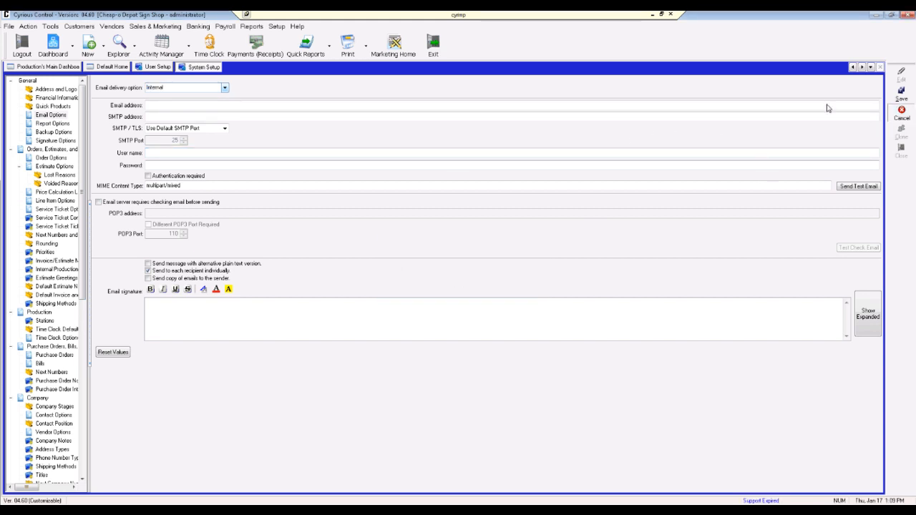
click(881, 68)
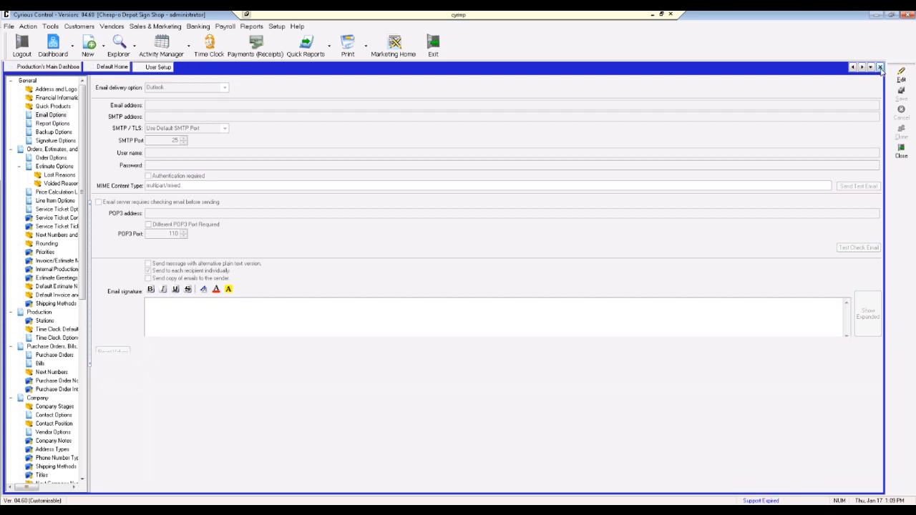
click(880, 68)
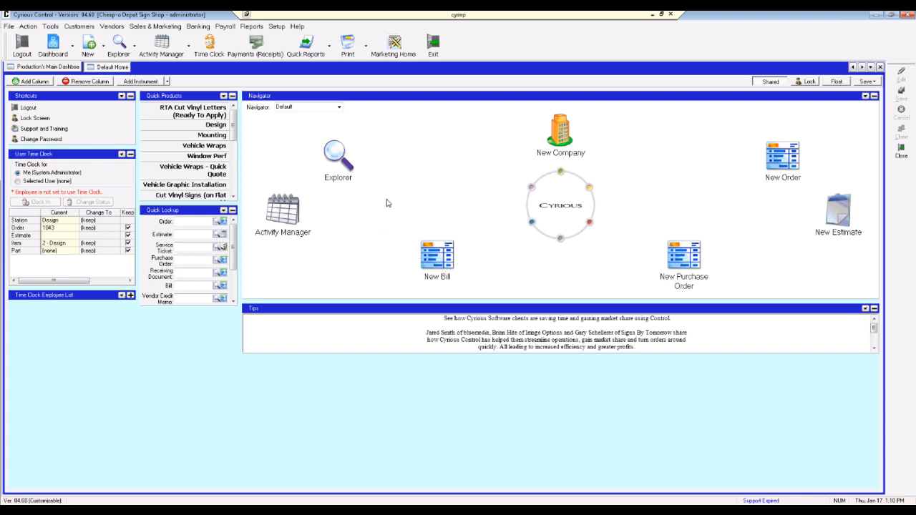
- Create a new macro in the Order Macros category of Macro Setup
click(401, 54)
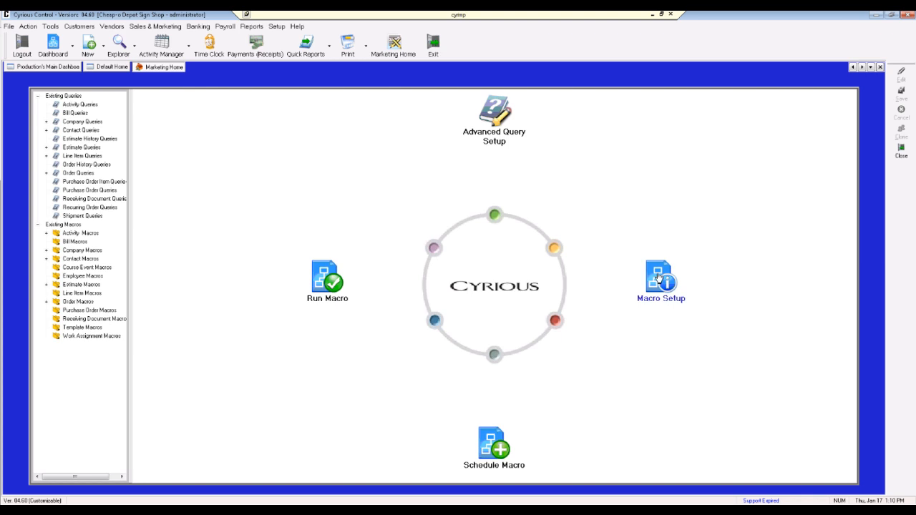
click(659, 278)
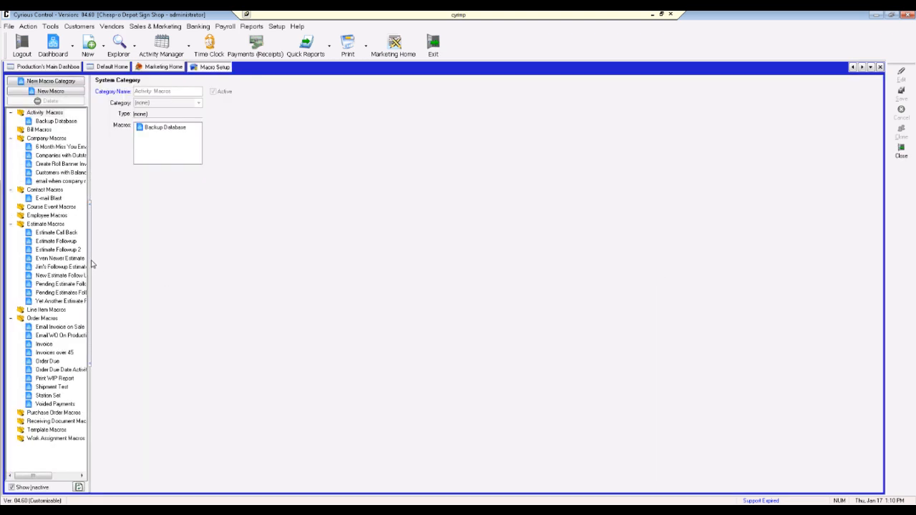
mouse_move(89, 260)
mouse_down()
mouse_move(180, 260)
mouse_move(174, 252)
mouse_up()
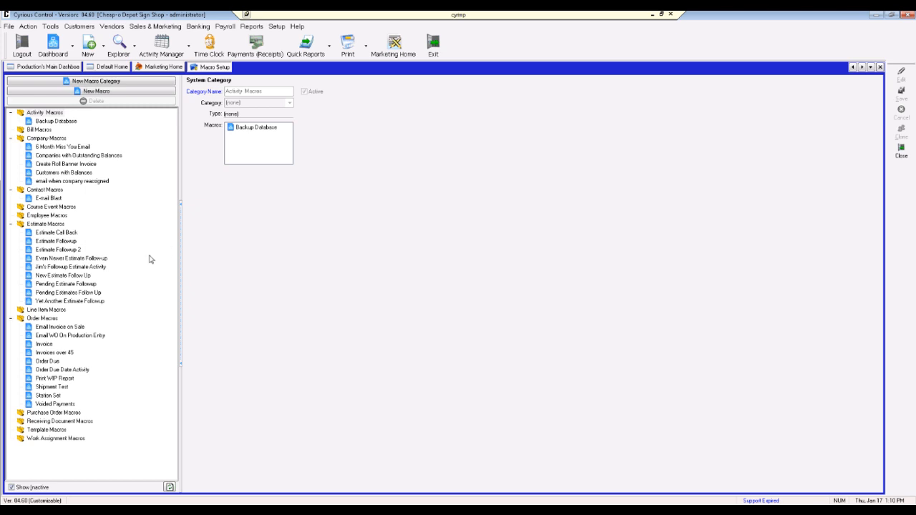
click(40, 318)
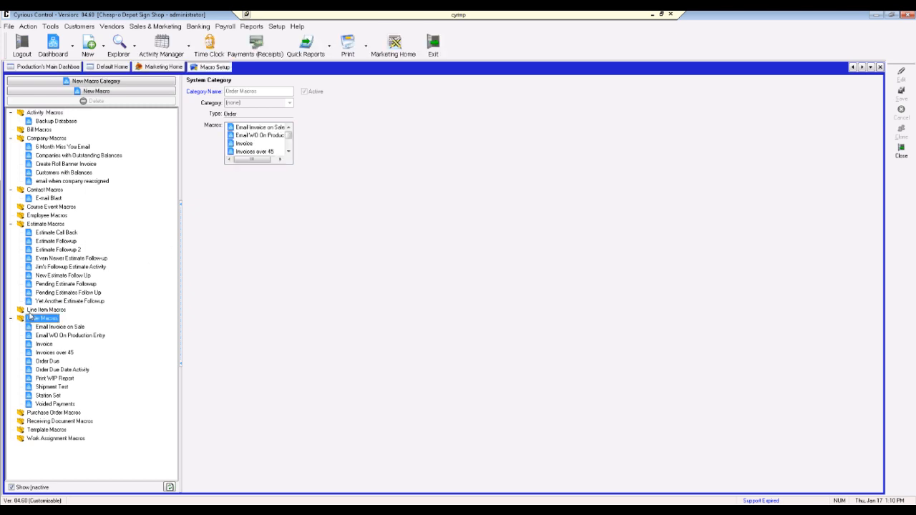
click(104, 93)
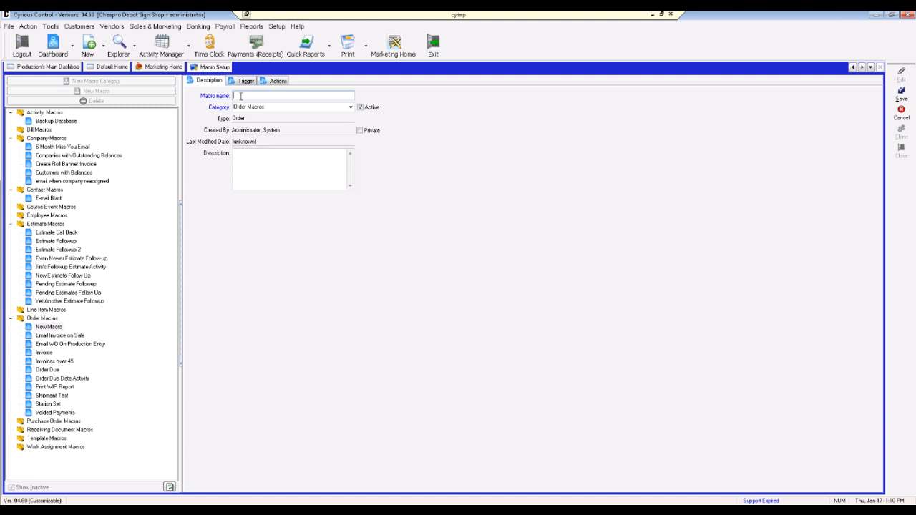
- Name the macro "Invoice is Emailed with Maked Sale" and use the same text as its description
text(Invoice is Emailed with Marked Sale)
drag(321, 95, 204, 113)
key(ctrl+c)
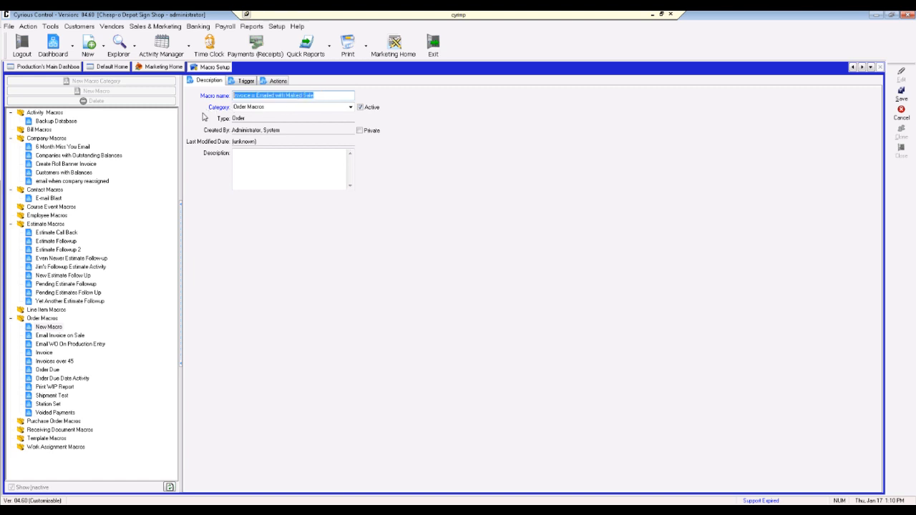
click(256, 157)
key(ctrl+v)
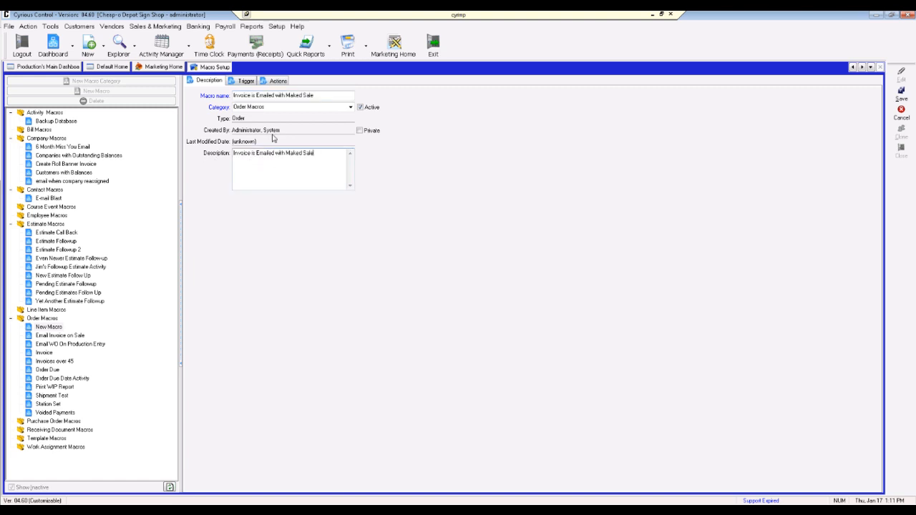
- Trigger the macro when an order's status changes to Sale, and also allow it to be run manually for an individual
click(251, 84)
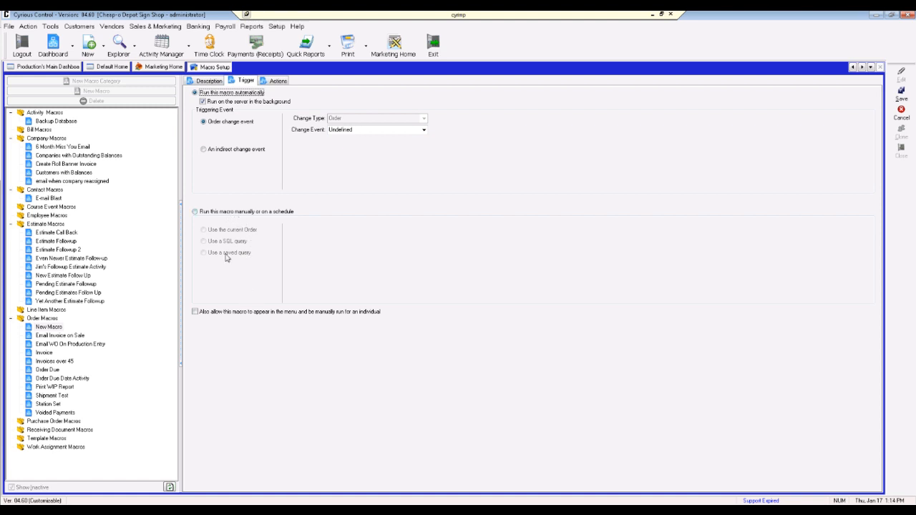
click(195, 312)
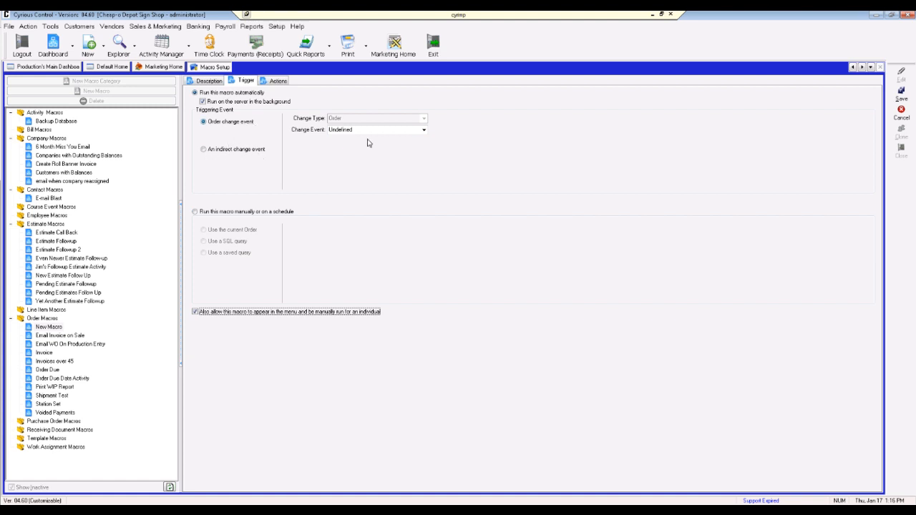
click(423, 130)
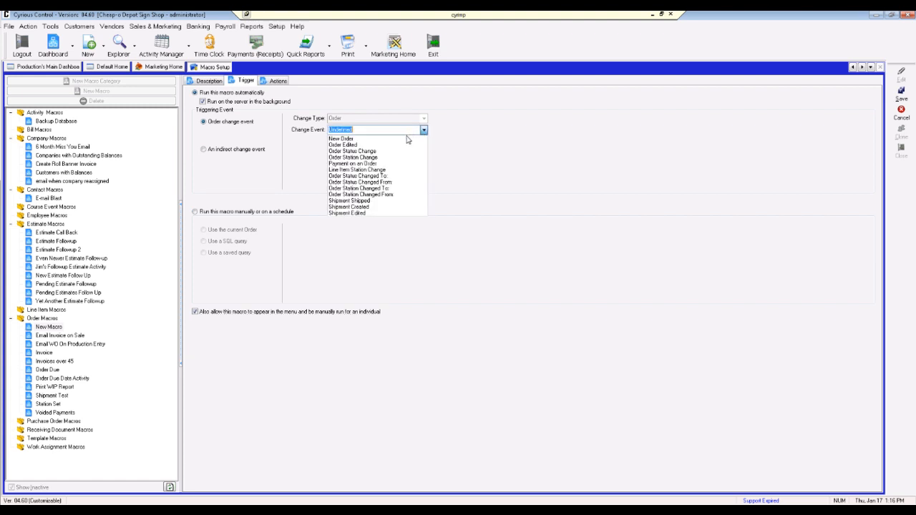
click(406, 176)
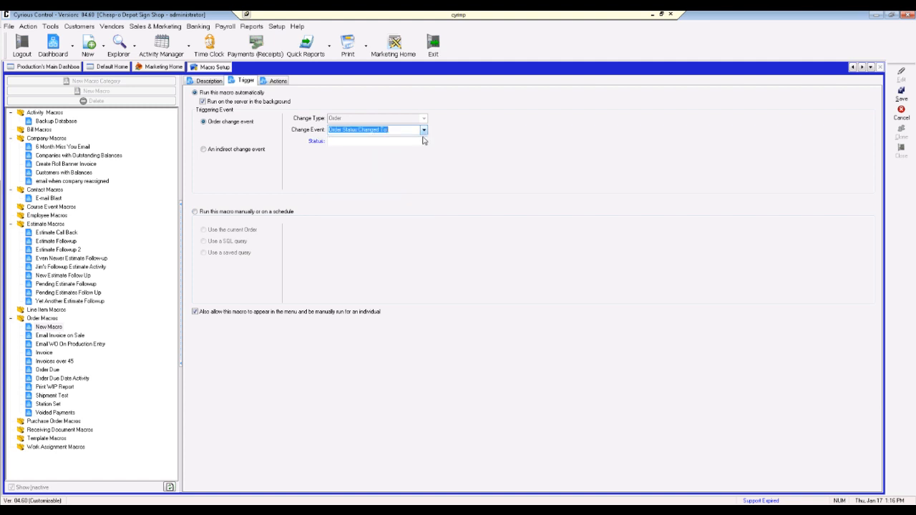
click(423, 142)
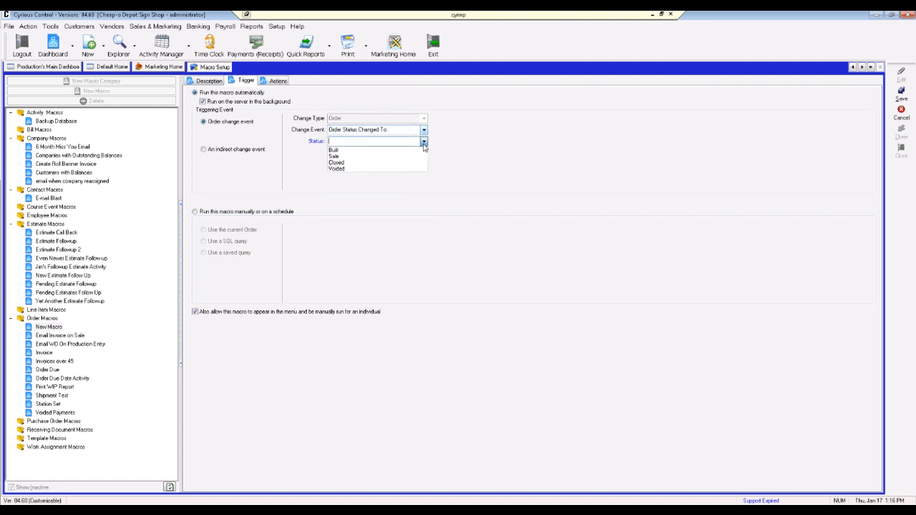
click(410, 160)
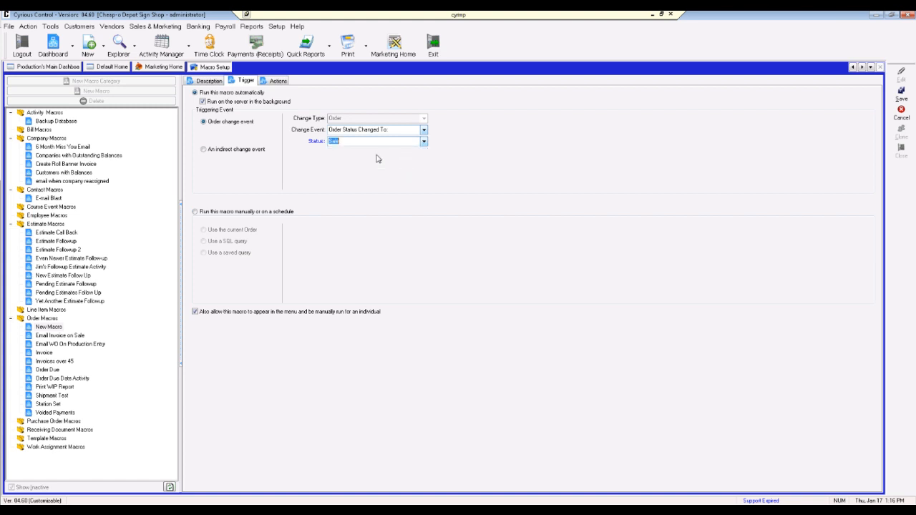
click(204, 150)
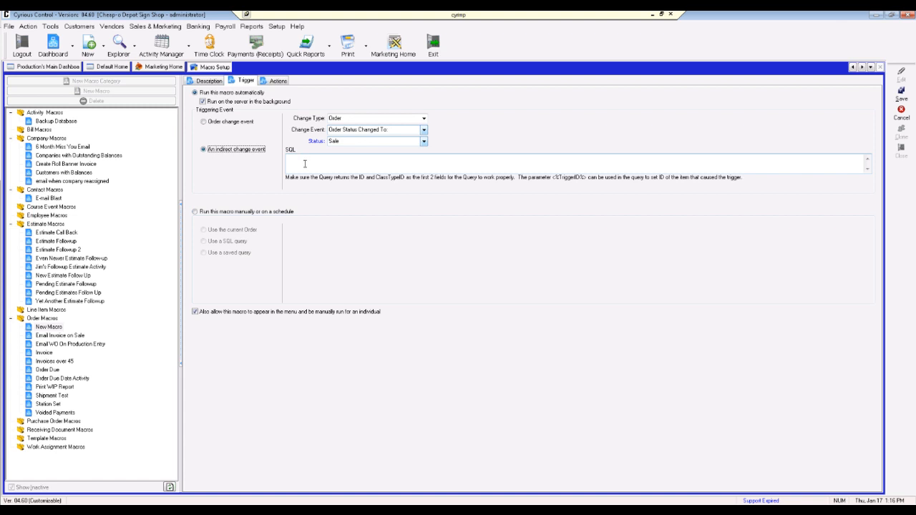
click(204, 123)
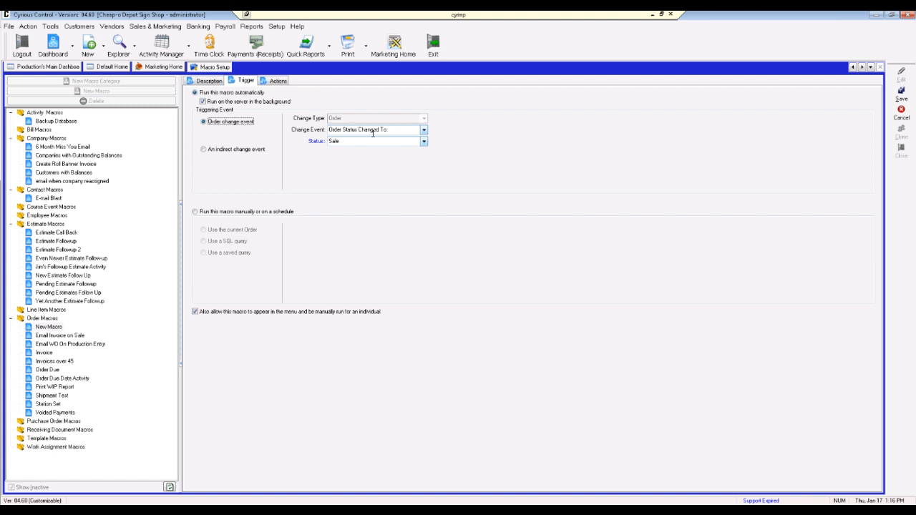
- Add an E-Mail Macro action to the new macro
click(279, 83)
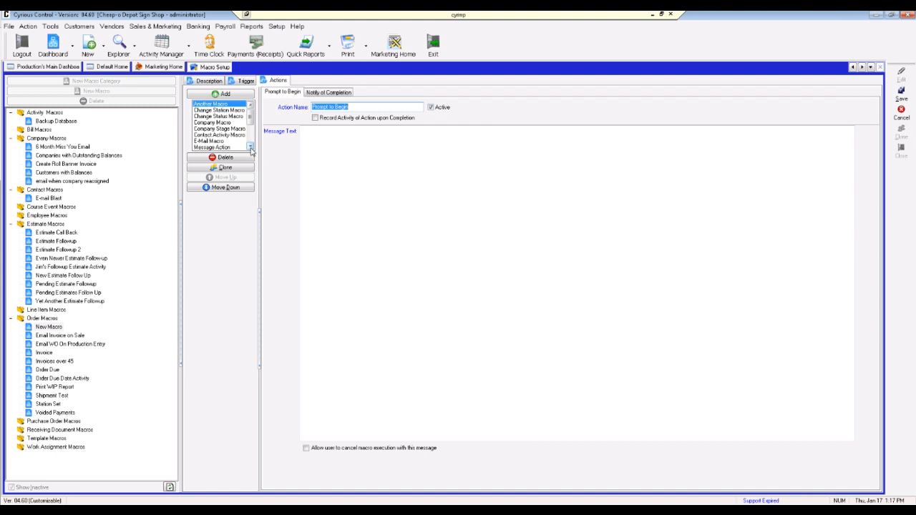
drag(259, 139, 301, 126)
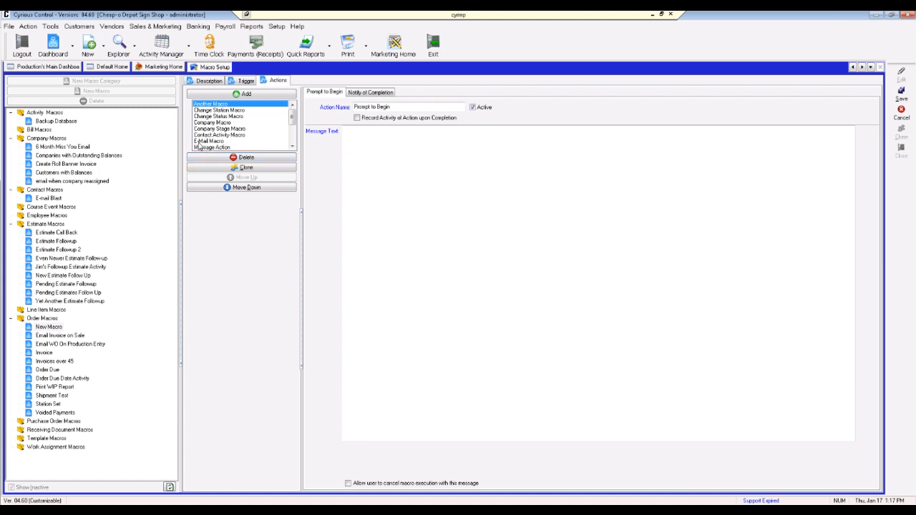
click(219, 141)
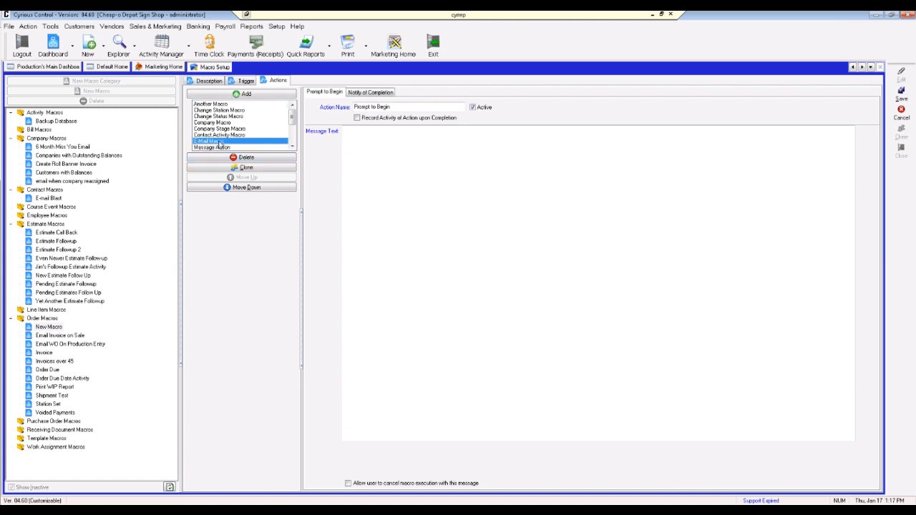
click(247, 95)
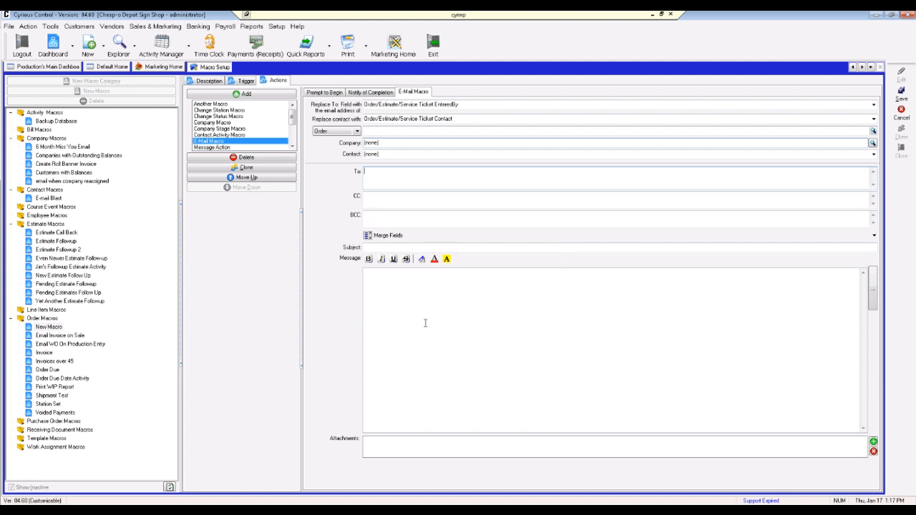
- Add a Report Macro (Crystal) action to the new macro
click(408, 288)
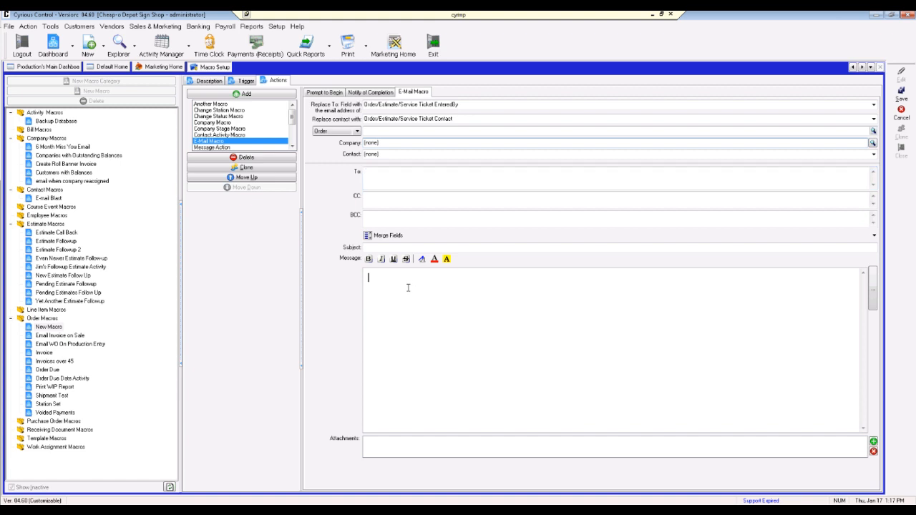
click(292, 147)
click(293, 146)
click(292, 147)
click(292, 147)
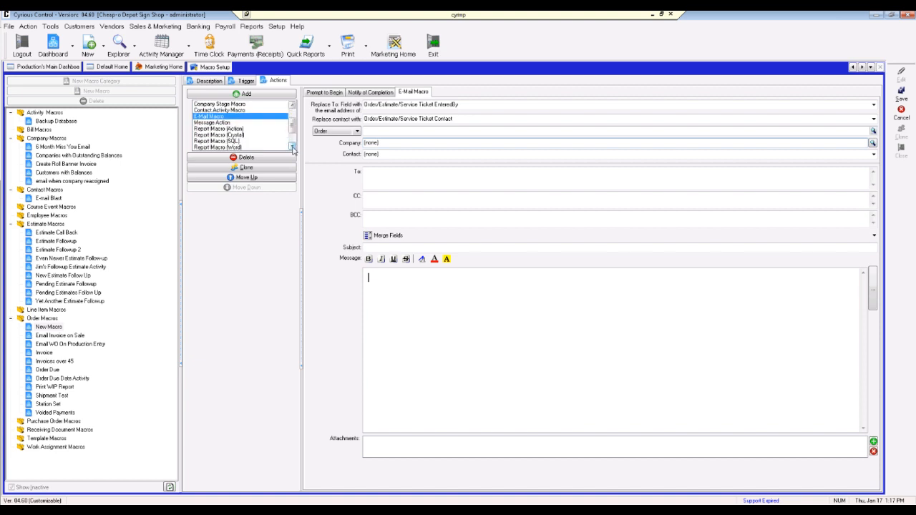
click(212, 135)
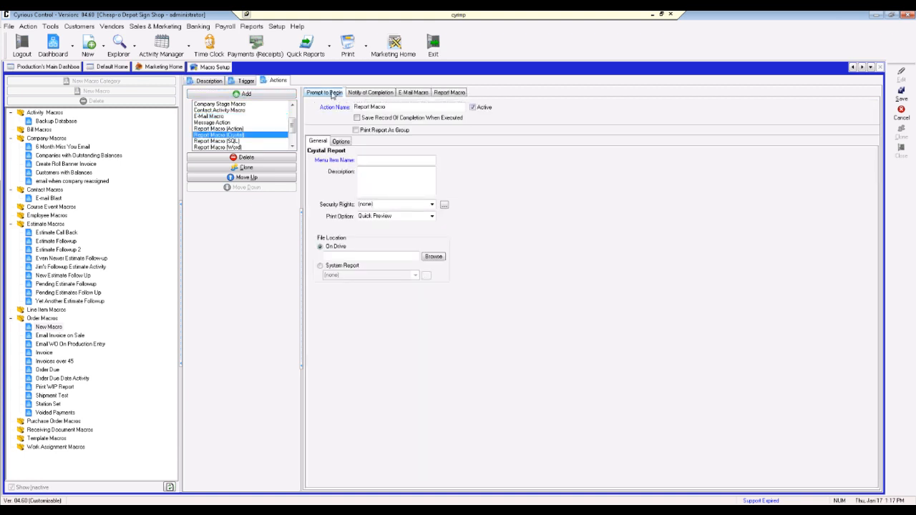
- Delete the Prompt to Begin, Notify of Completion and E-Mail Macro actions, keeping only the Report Macro
click(331, 93)
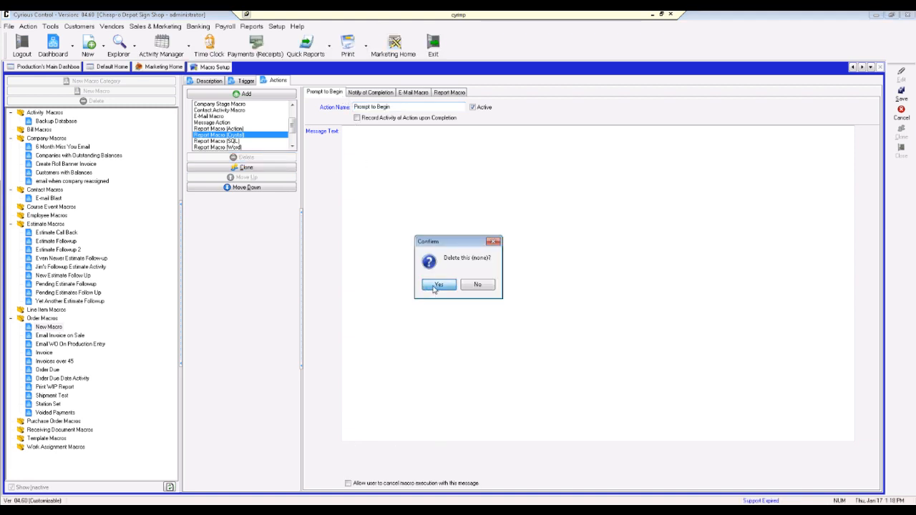
click(438, 285)
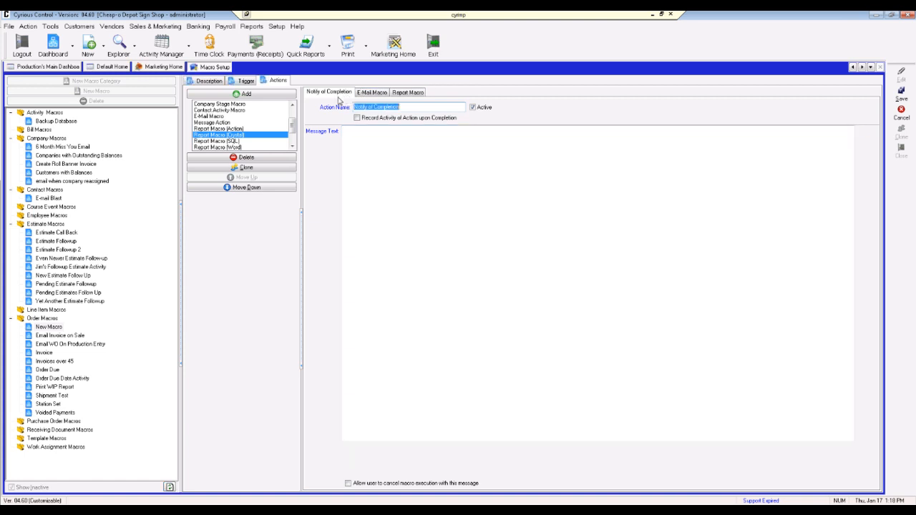
click(258, 160)
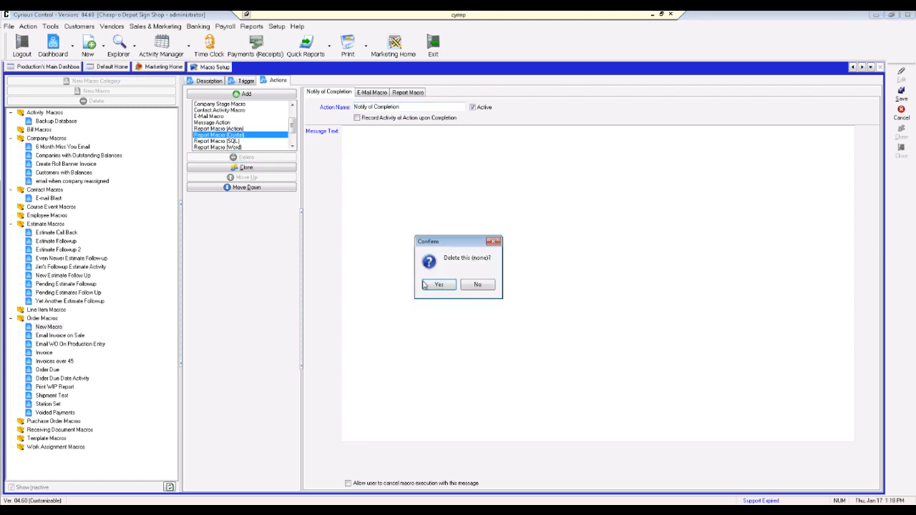
click(436, 285)
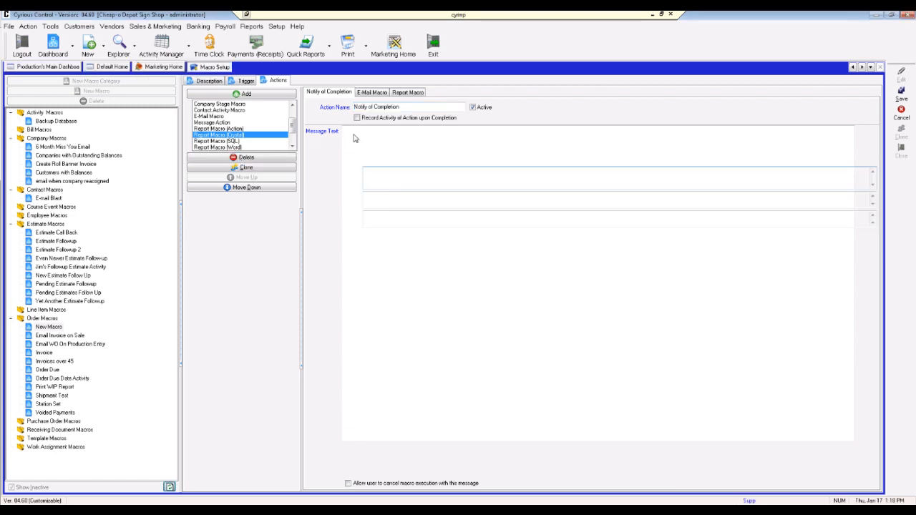
click(277, 160)
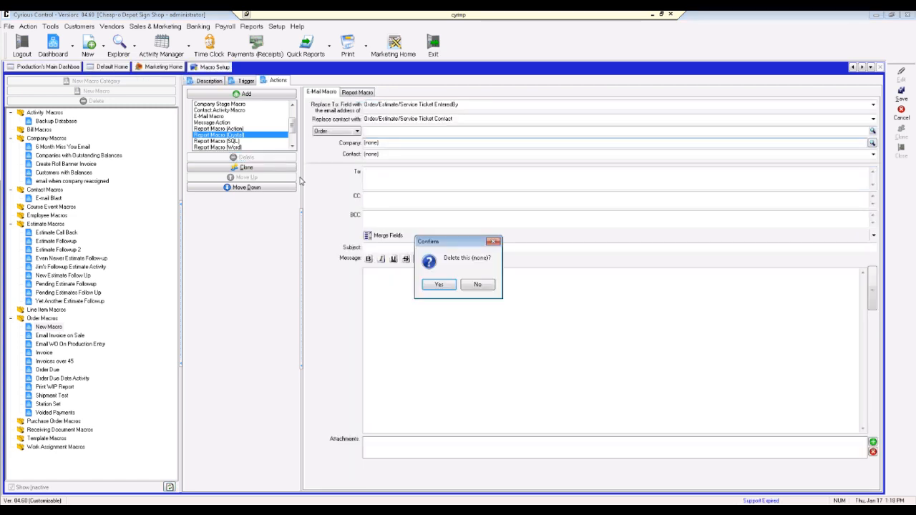
click(437, 286)
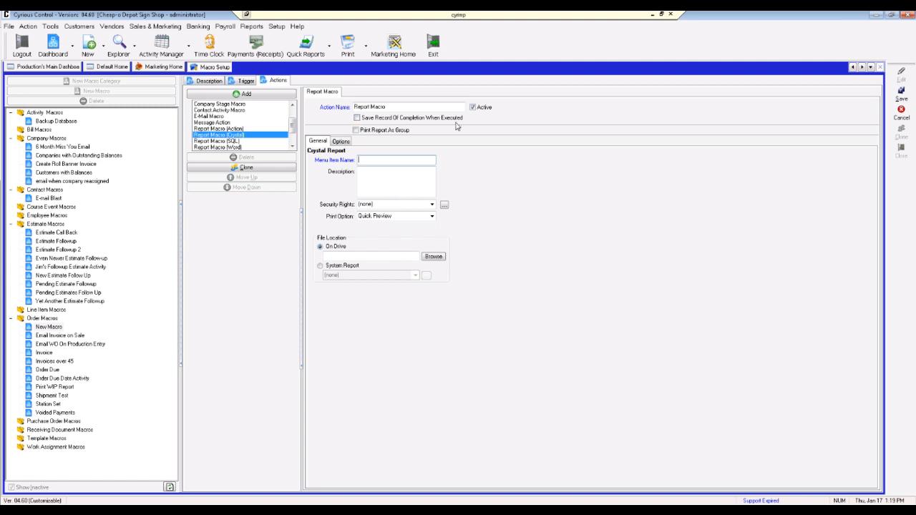
- Have the Report Macro save a record of completion when executed, and name its menu item "Invoice Email"
click(358, 118)
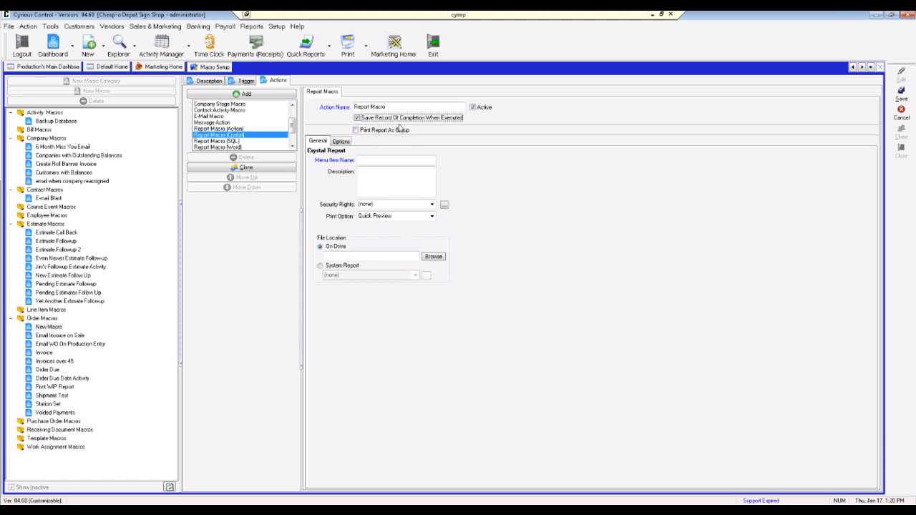
click(365, 162)
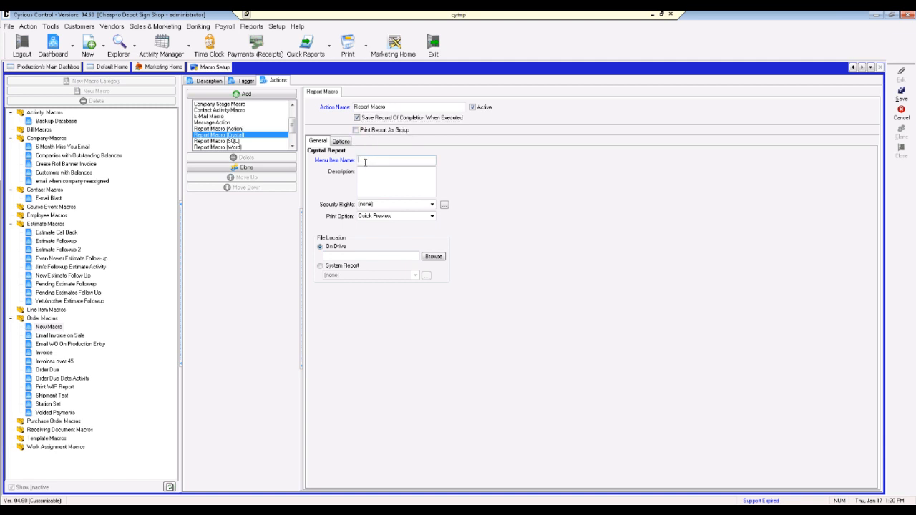
text(Invoice Email)
- Set the report's print option to Quick Email and use the system report Order_InvoiceMaster01 as its file
click(432, 216)
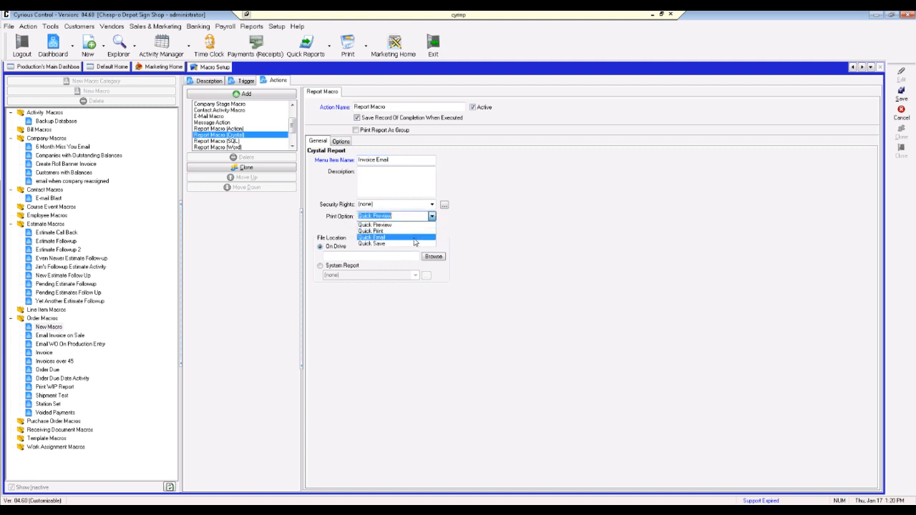
click(415, 238)
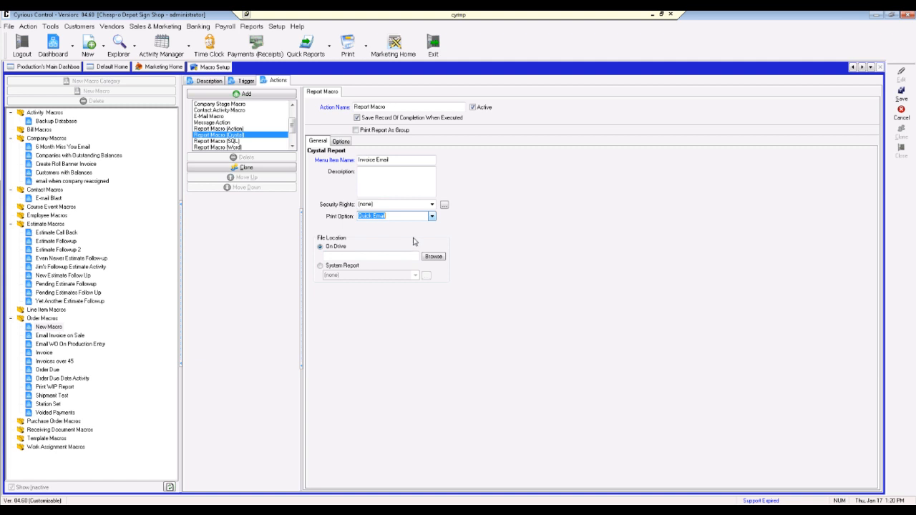
click(320, 266)
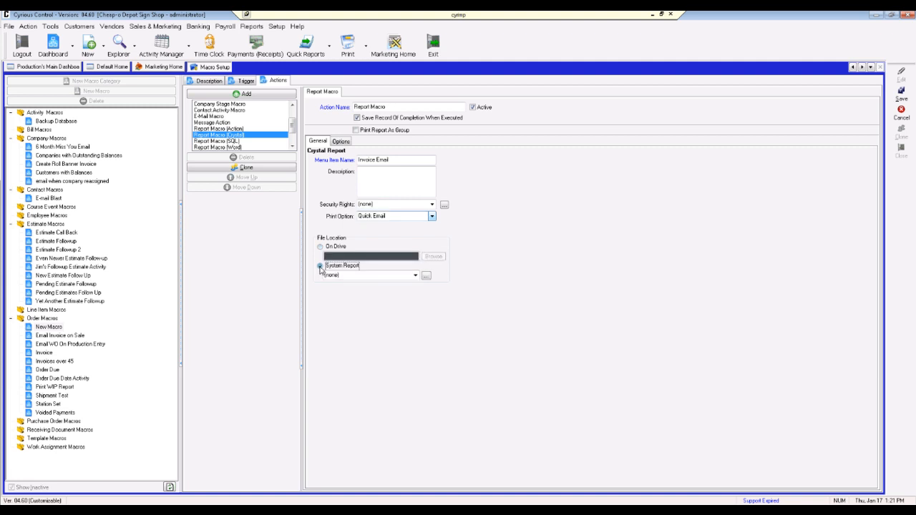
click(417, 276)
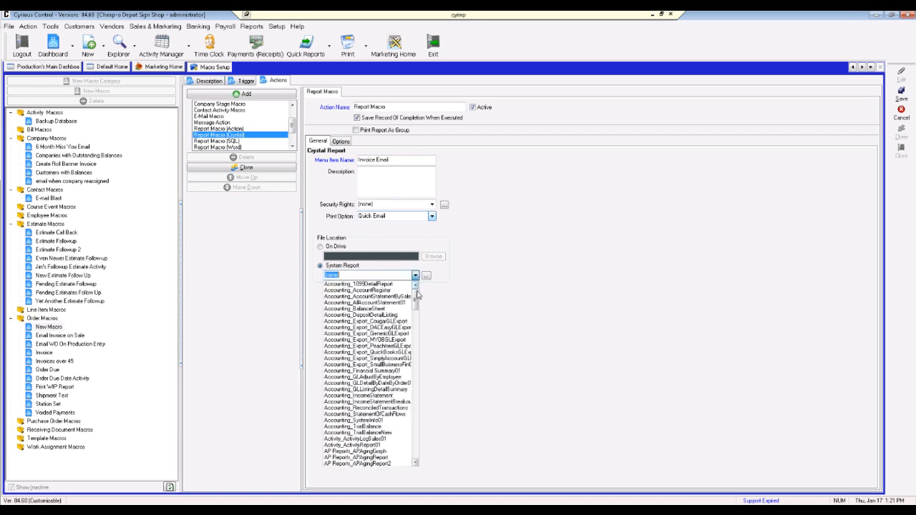
drag(415, 301, 413, 383)
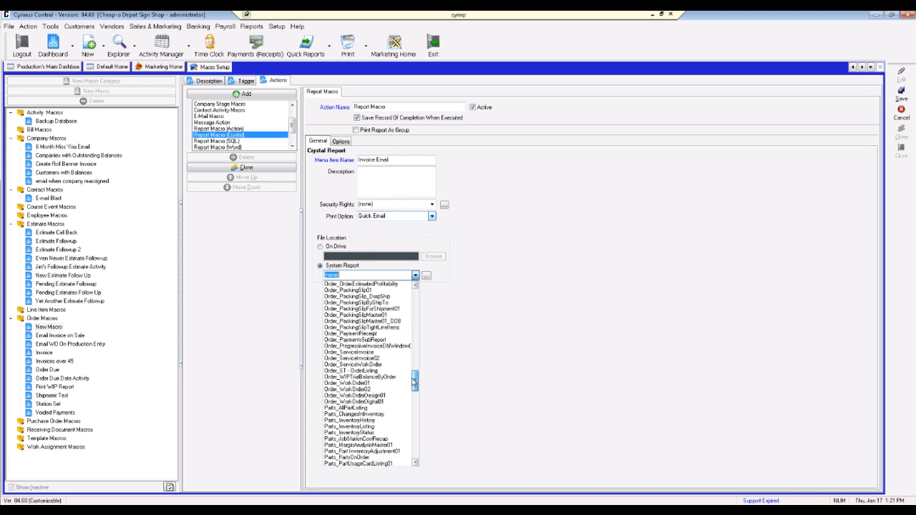
drag(413, 383, 413, 373)
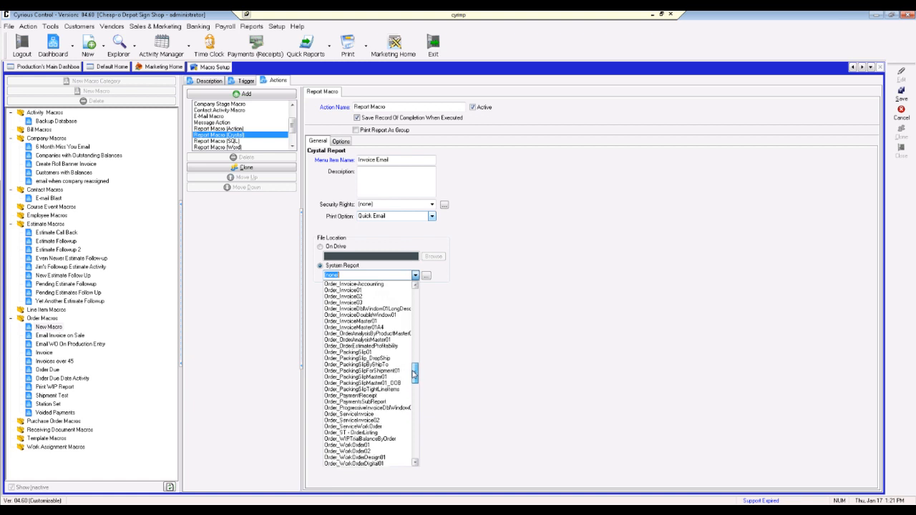
click(371, 321)
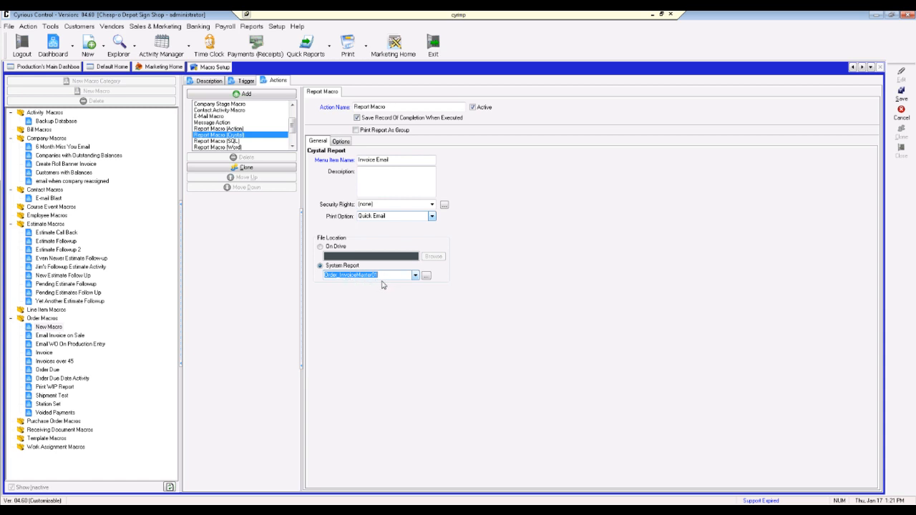
- Expand the report's email details and address the email to the Company.AccountingContactEmail merge field
click(341, 141)
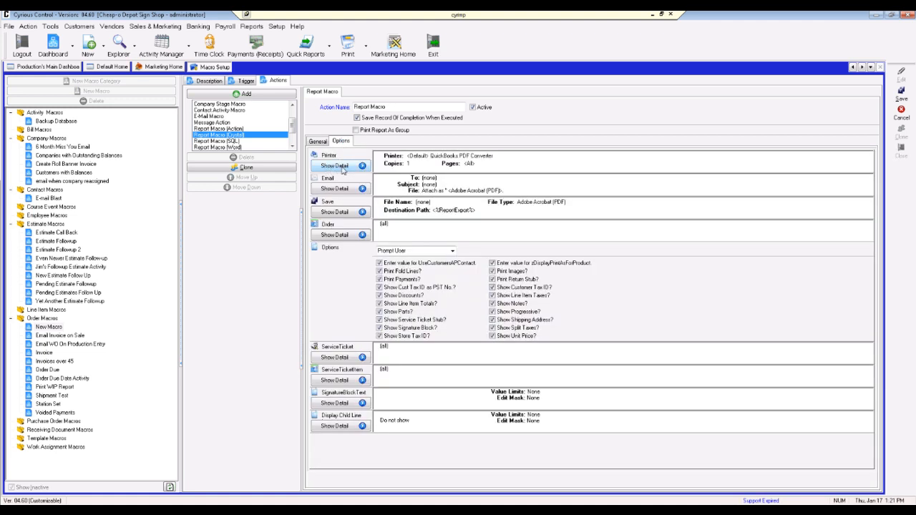
click(344, 189)
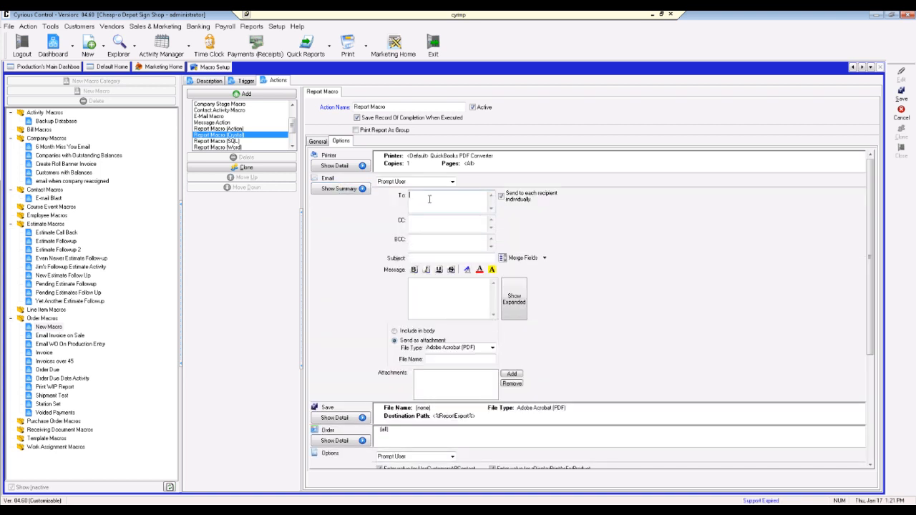
click(546, 259)
mouse_move(548, 270)
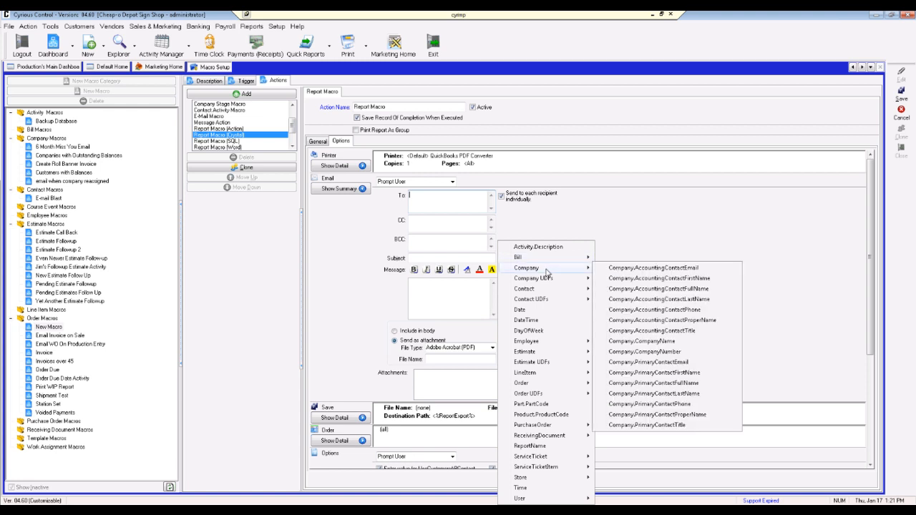
click(664, 270)
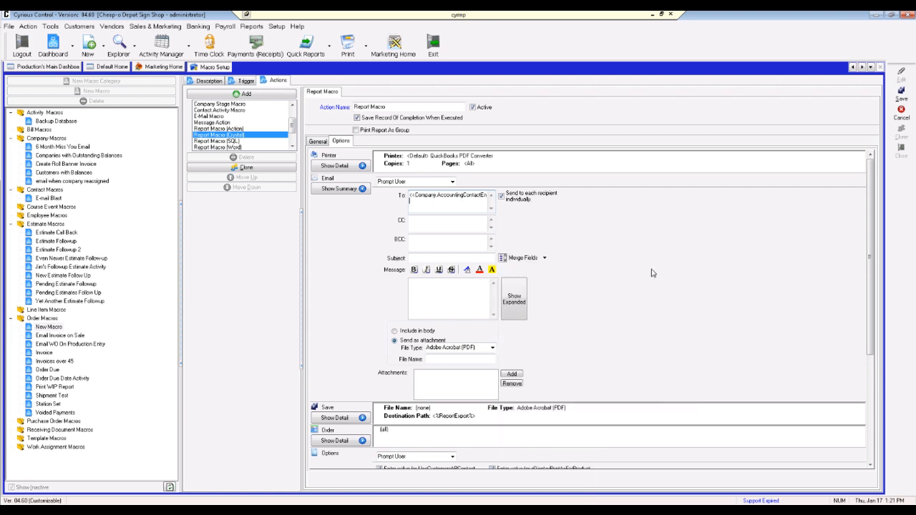
- Copy the email (CC) to the Order.Contact.EmailAddress merge field
click(462, 222)
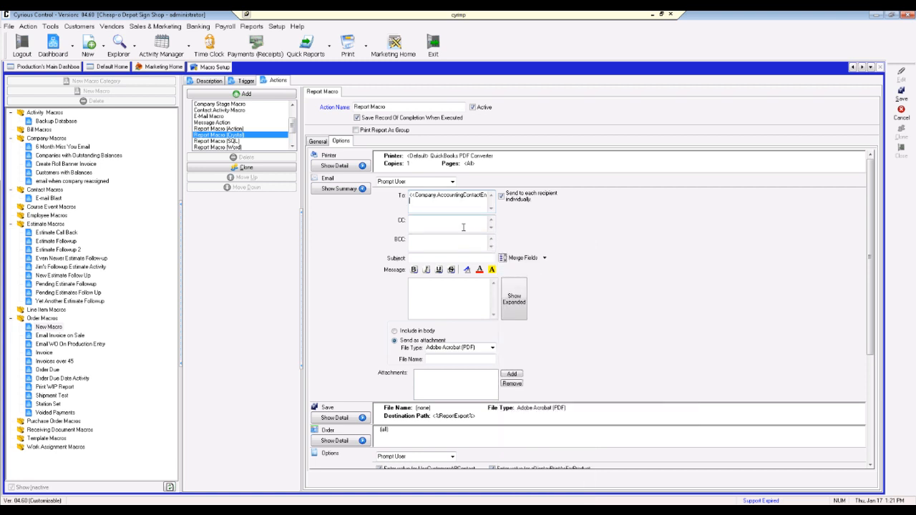
click(544, 258)
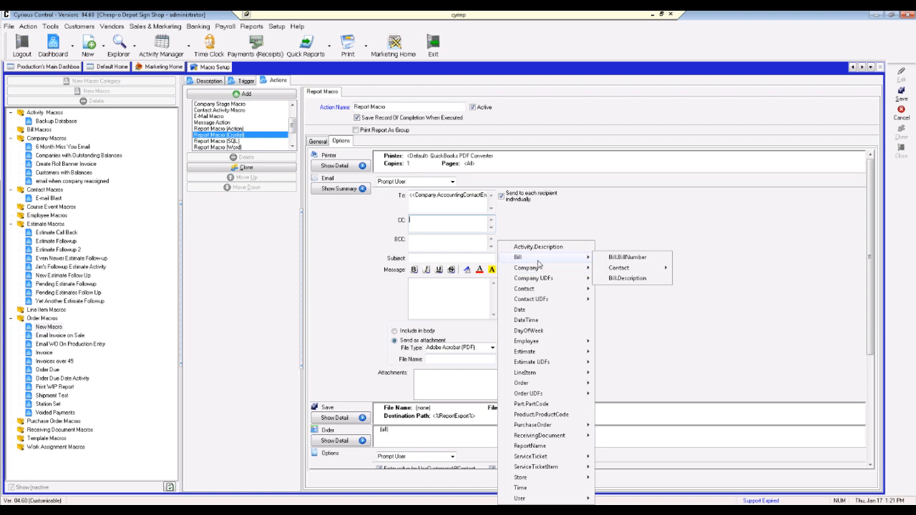
mouse_move(542, 290)
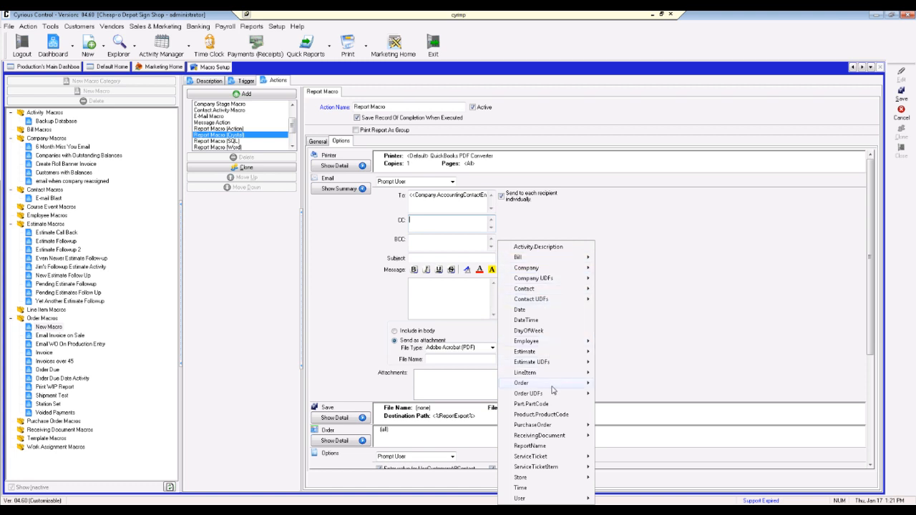
mouse_move(552, 384)
mouse_move(644, 395)
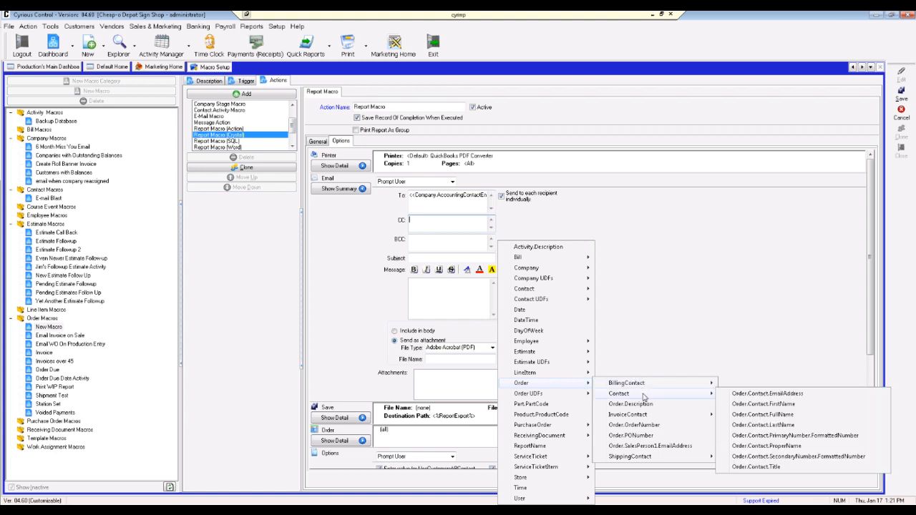
click(744, 395)
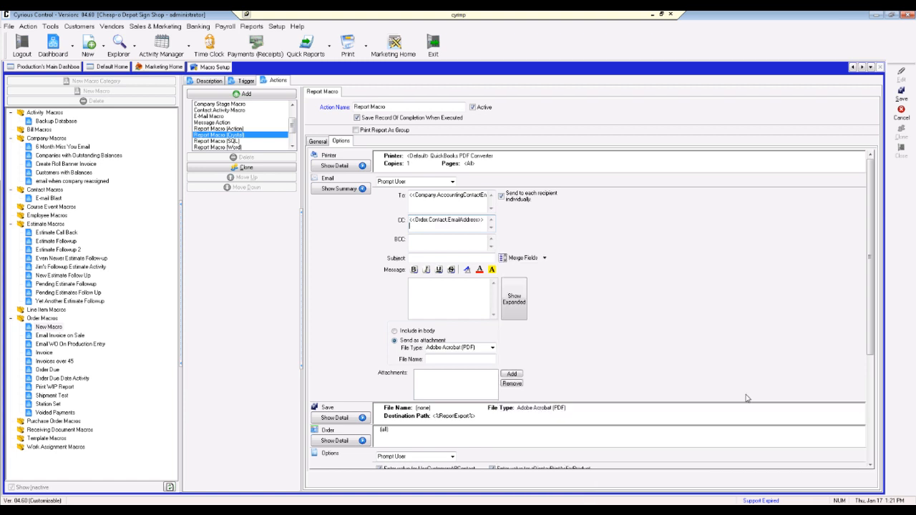
- Blind-copy the email (BCC) to the Order.SalesPerson1.EmailAddress merge field
click(443, 244)
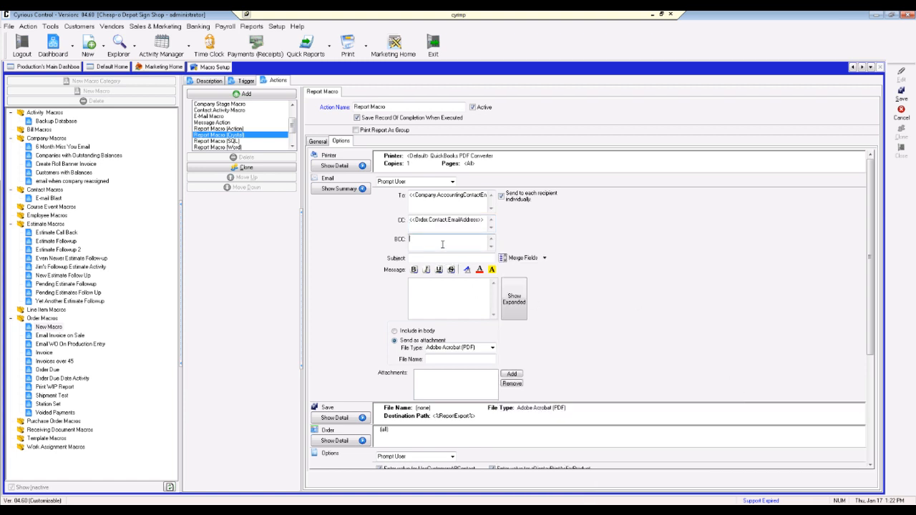
click(544, 260)
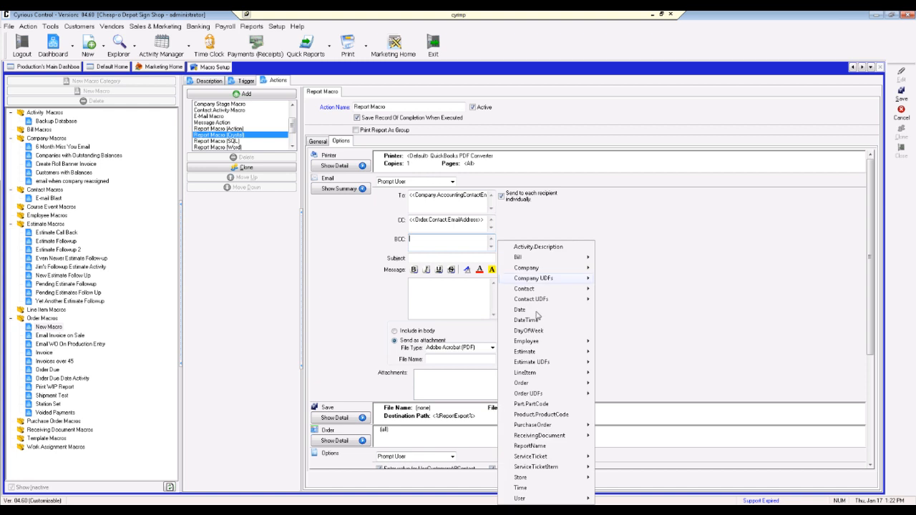
mouse_move(529, 387)
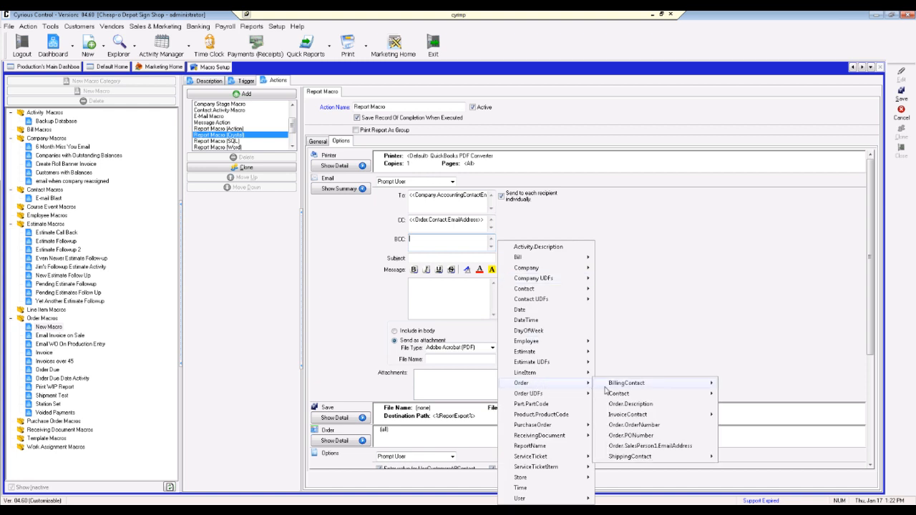
click(642, 446)
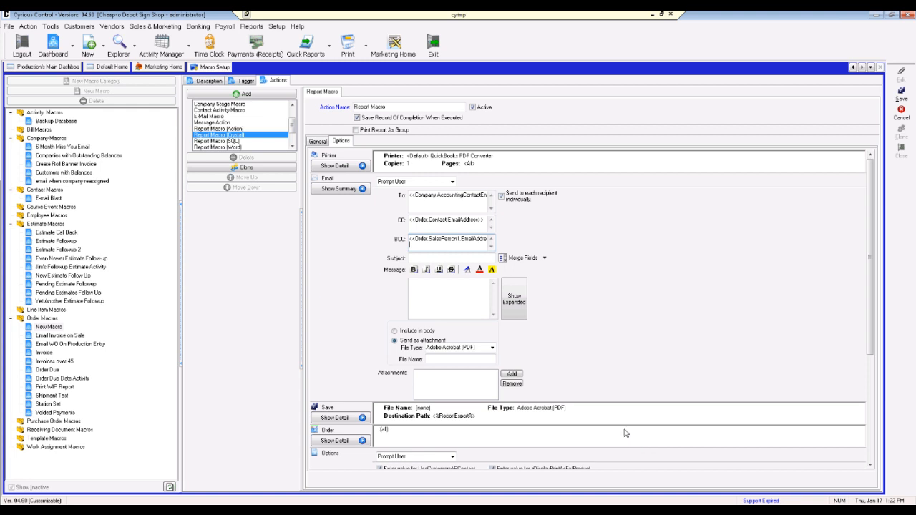
- Set the email subject to "ABC Signs Invoice" followed by the Order.OrderNumber merge field
click(478, 260)
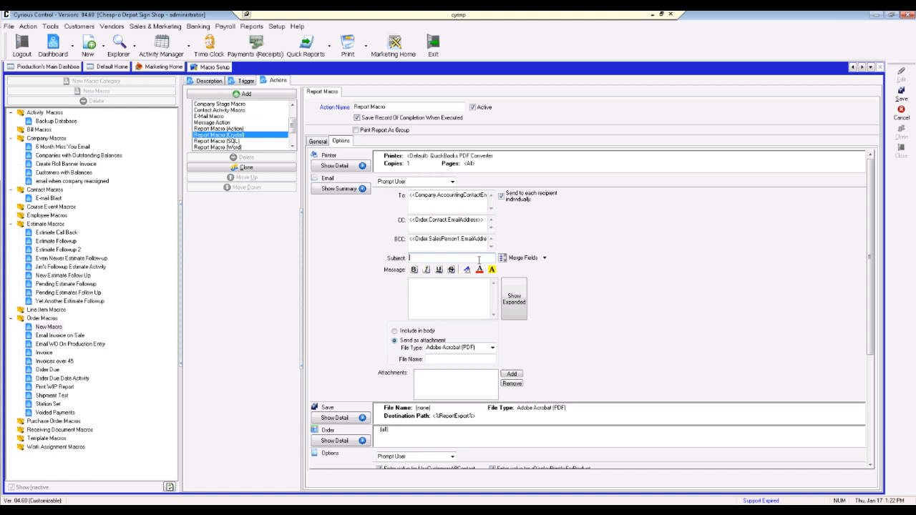
text(ABD)
text( Signs Invoice)
click(544, 259)
mouse_move(534, 386)
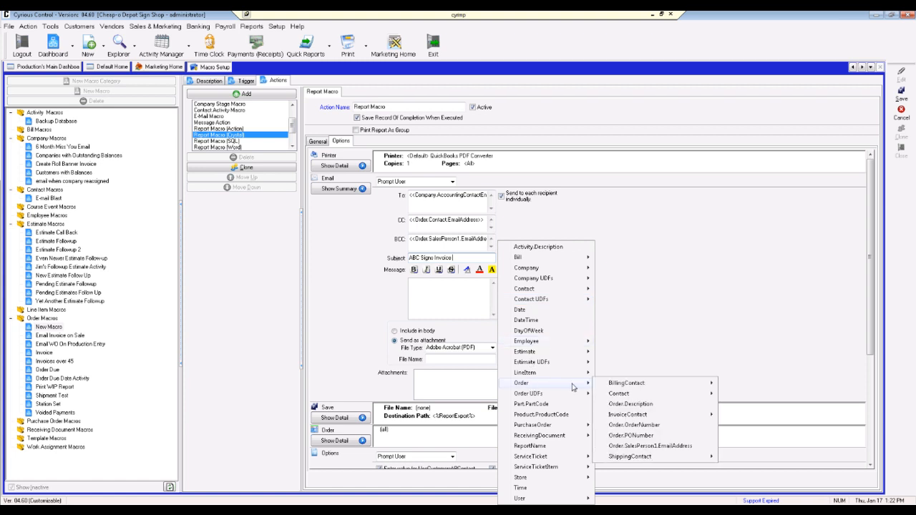
click(634, 426)
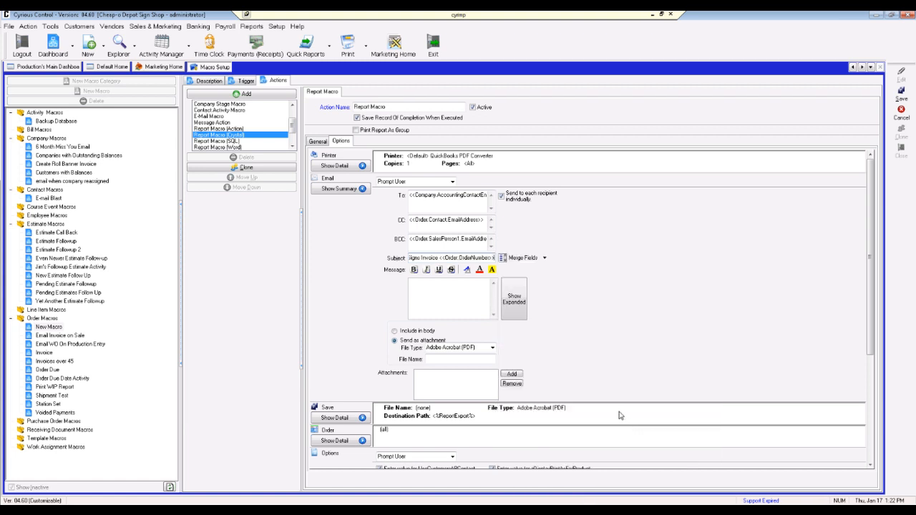
click(544, 259)
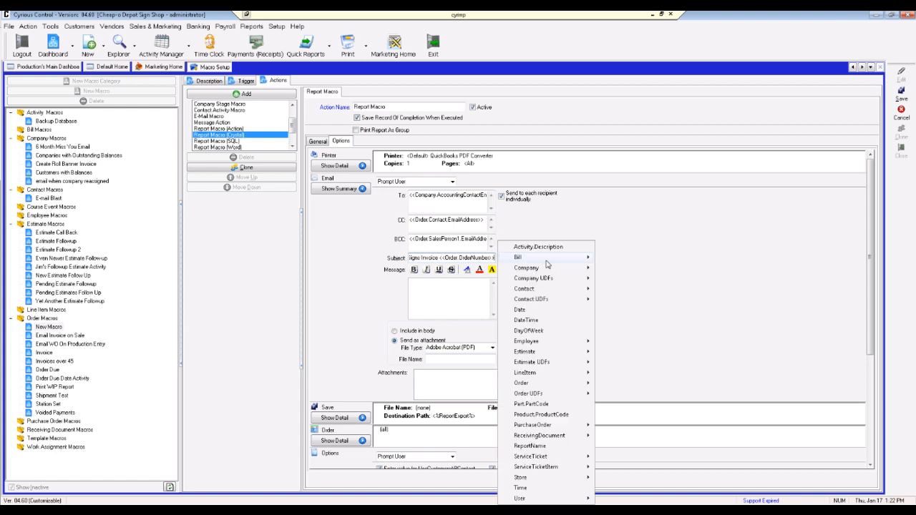
mouse_move(547, 262)
click(658, 307)
- Write the email message in the expanded editor: "Dear Customer,", "Thank you for your recent purchase." and the sign-off "Company Name Here"
click(465, 289)
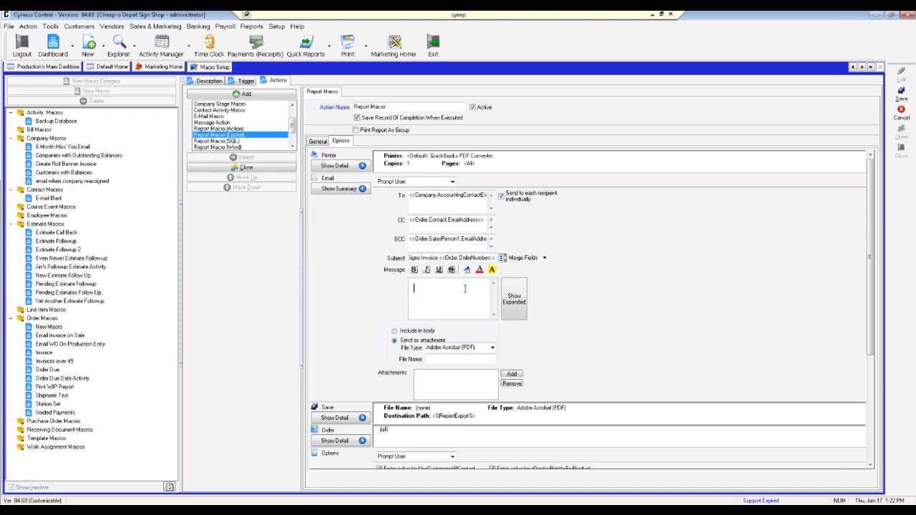
click(514, 300)
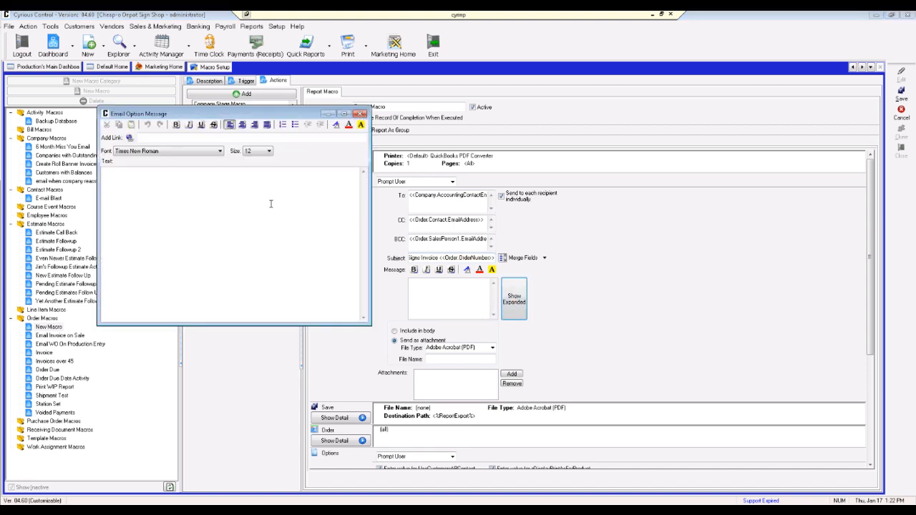
text(Dear)
text( Customer,  )
text(Thank you for yo)
text(ur )
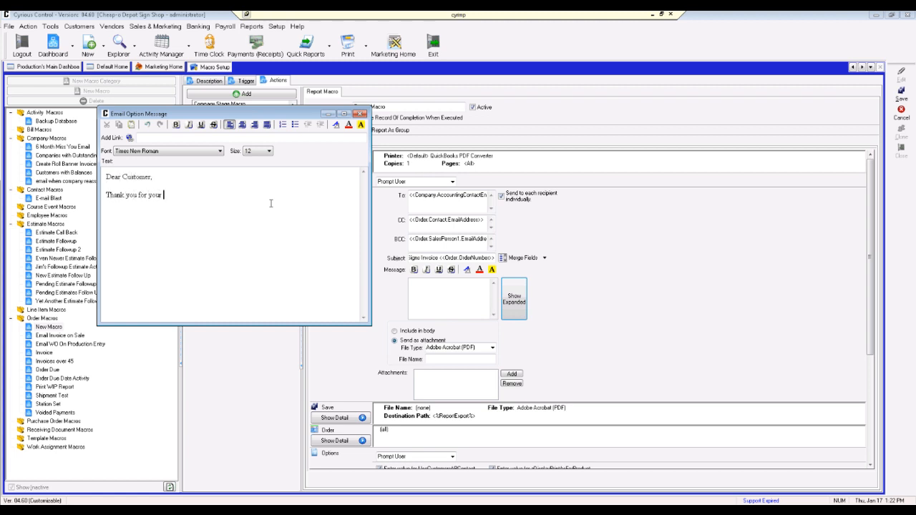
text(recent purchase.    )
text(Company Name He)
text(re)
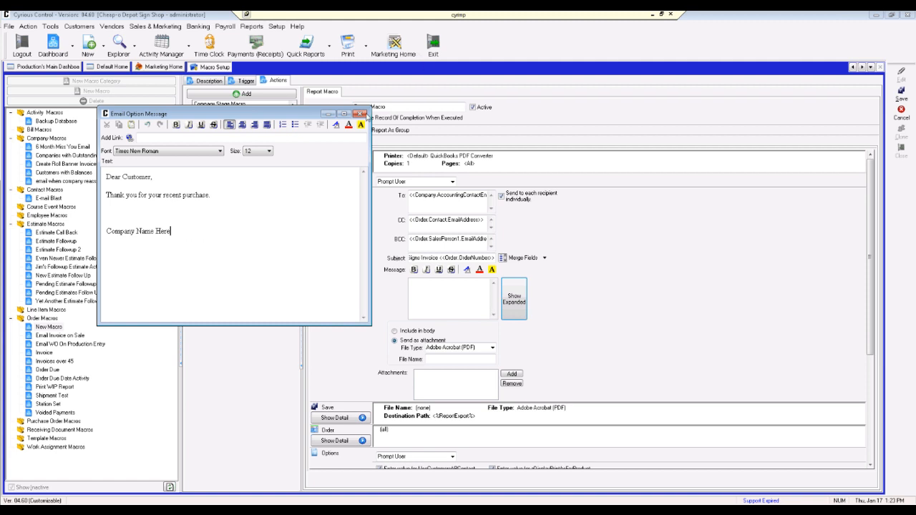
click(363, 115)
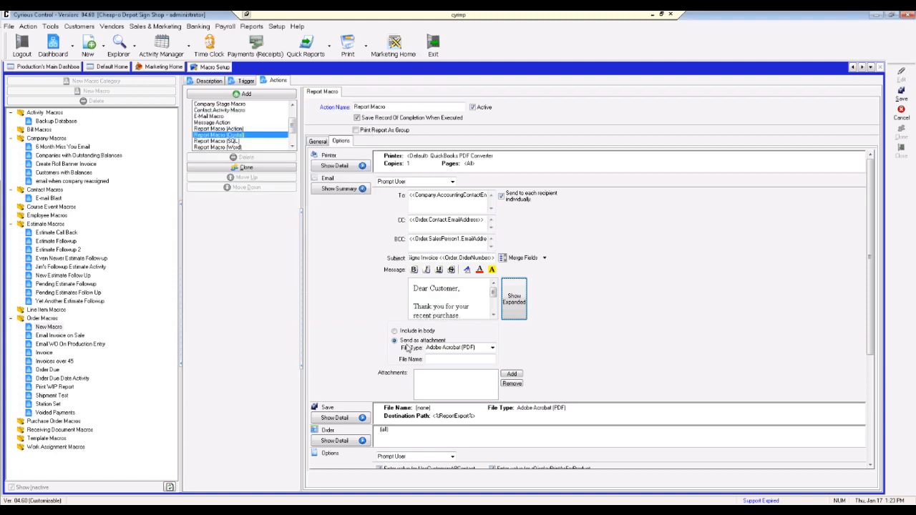
- Name the PDF attachment "ABC Signs - Invoice" followed by the Order.OrderNumber merge field
click(432, 358)
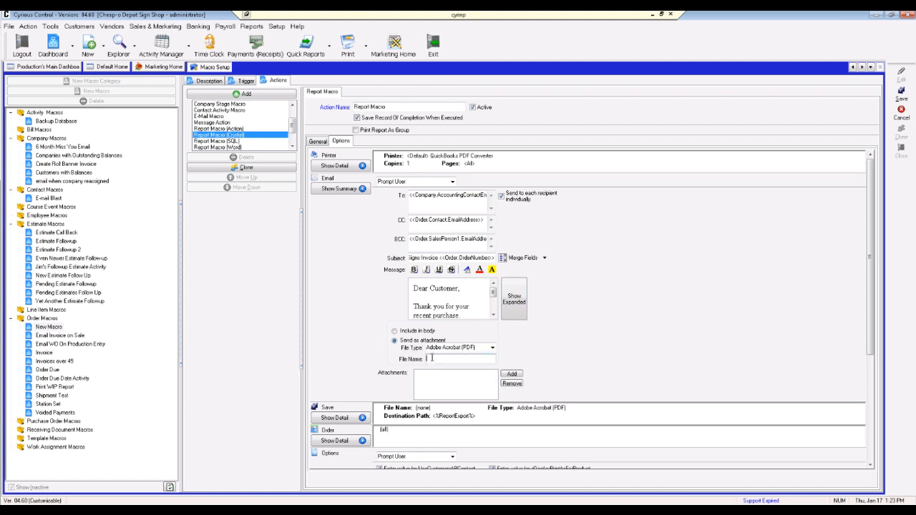
click(424, 257)
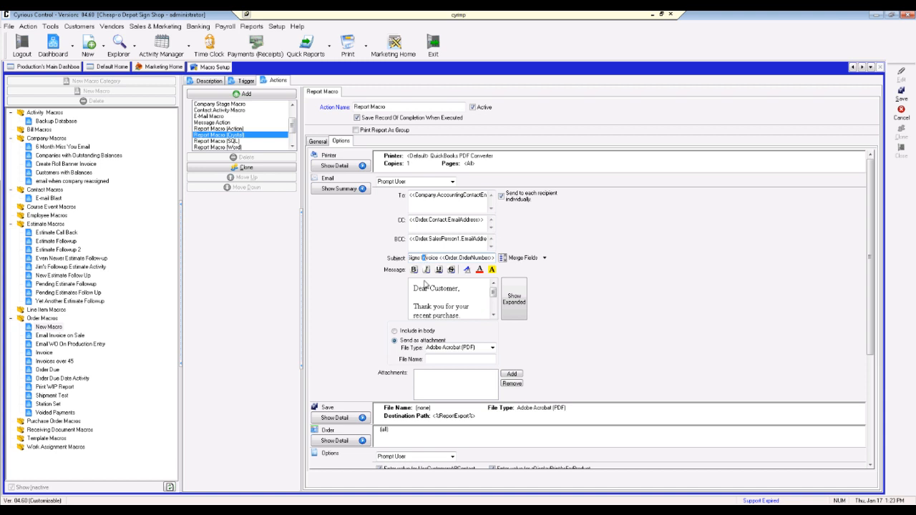
click(433, 360)
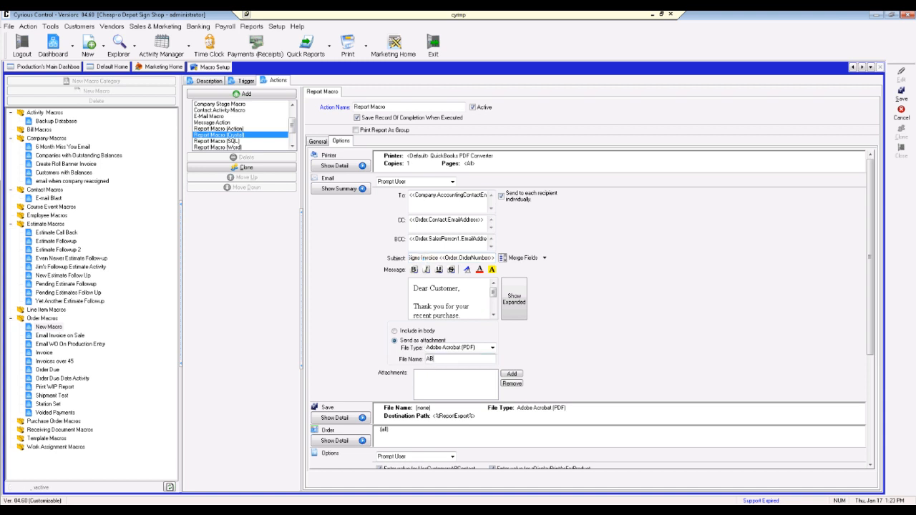
text(ABC Signs INvoice)
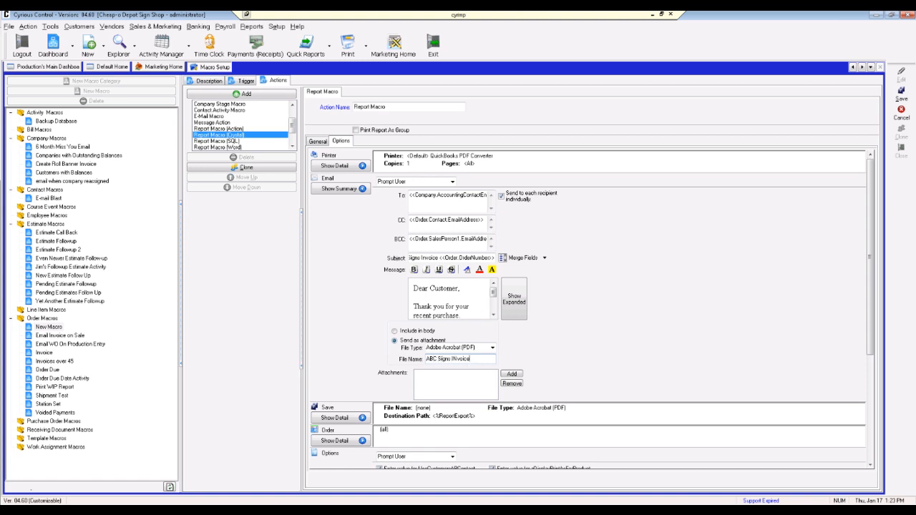
key(BackSpace)
key(BackSpace)
key(BackSpace)
key(BackSpace)
key(BackSpace)
key(BackSpace)
key(BackSpace)
text(- Invoic)
text(nvoi)
click(546, 258)
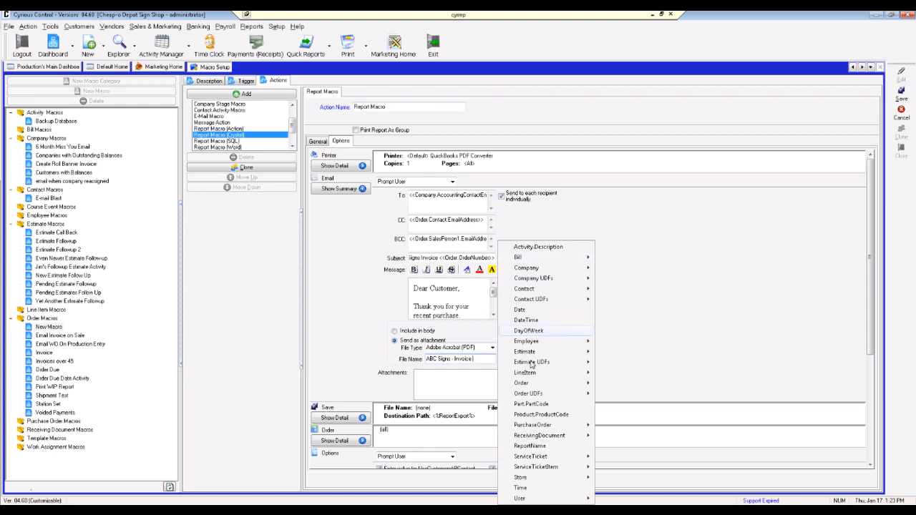
mouse_move(542, 385)
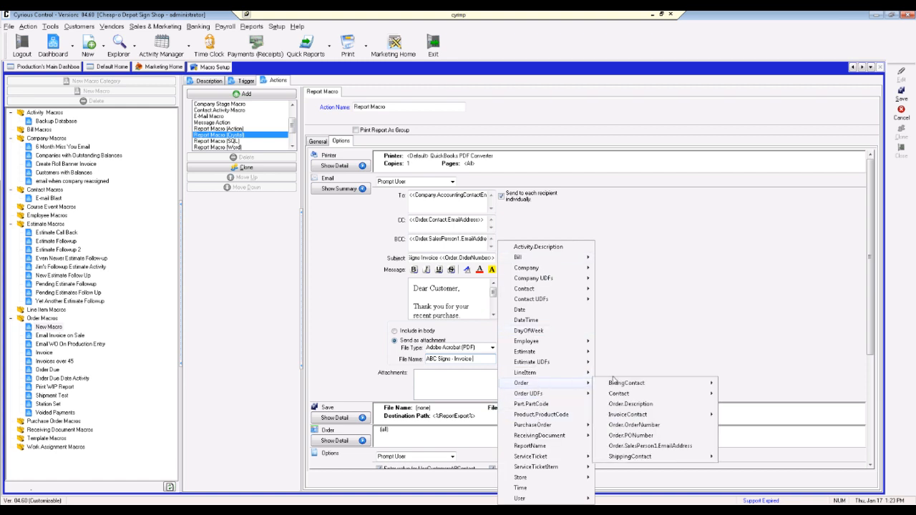
click(634, 425)
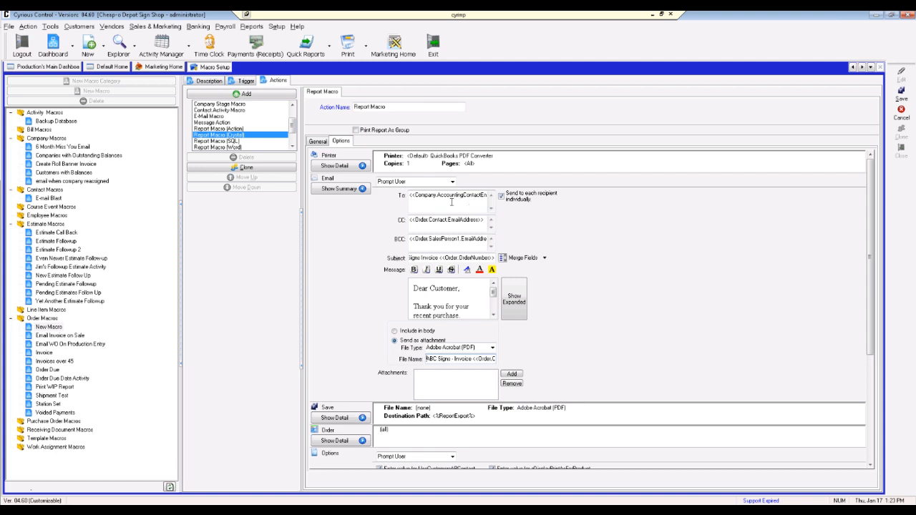
- Turn off Show Parts, Show Service Ticket Stub, Show Signature Block, Show Progressive, Print Return Stub and Print Images in the report options, and save the macro
click(364, 189)
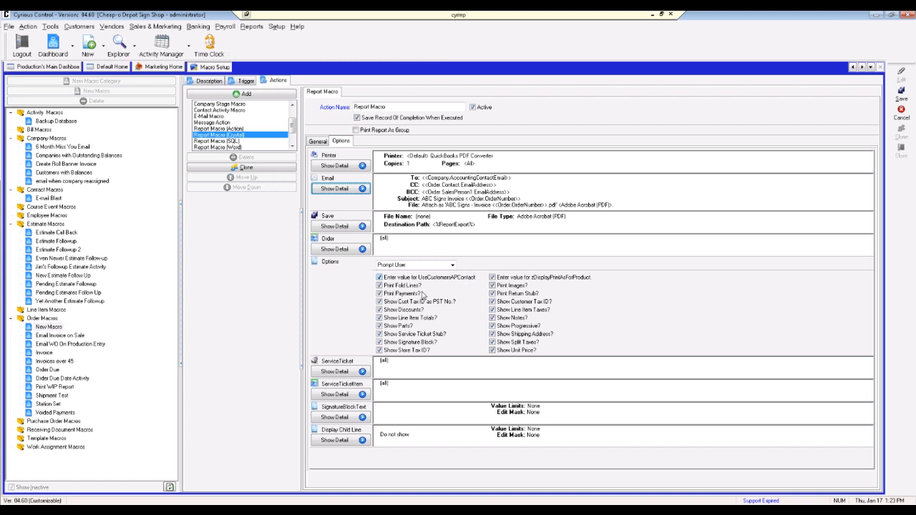
click(379, 325)
click(379, 334)
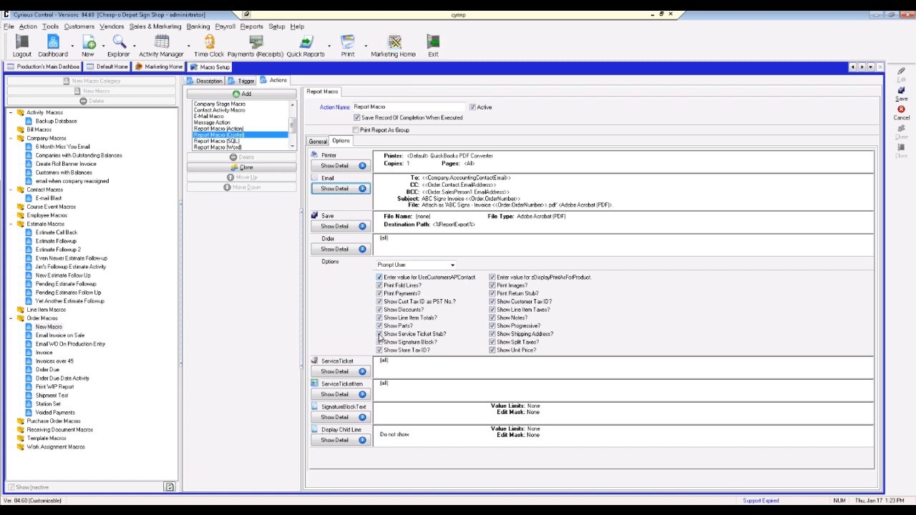
click(380, 342)
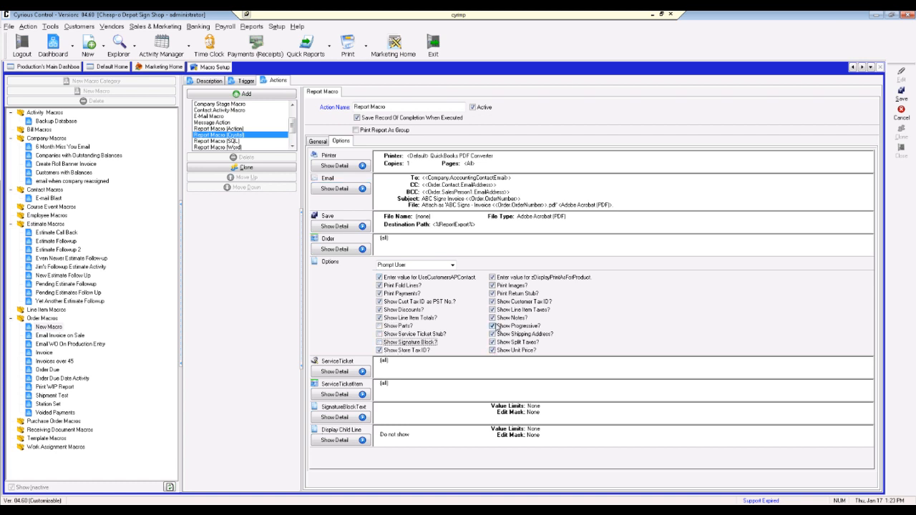
click(493, 326)
click(492, 294)
click(492, 285)
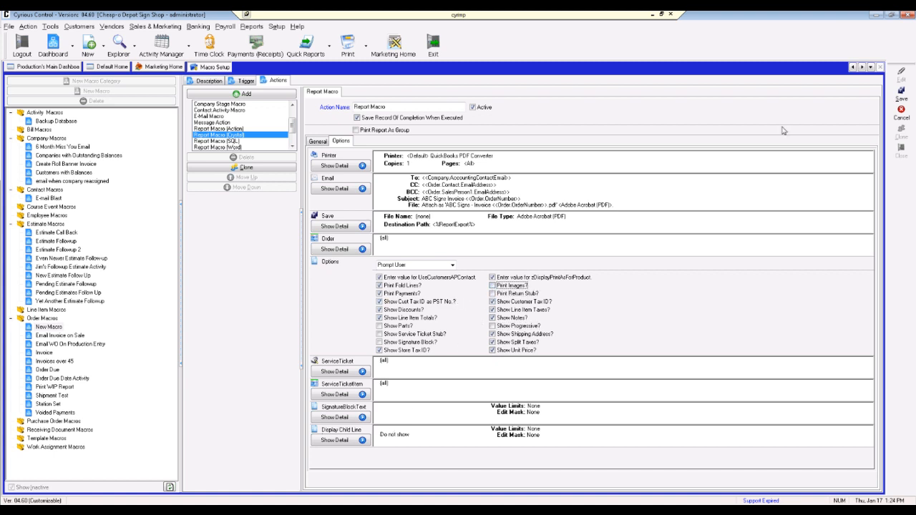
click(900, 93)
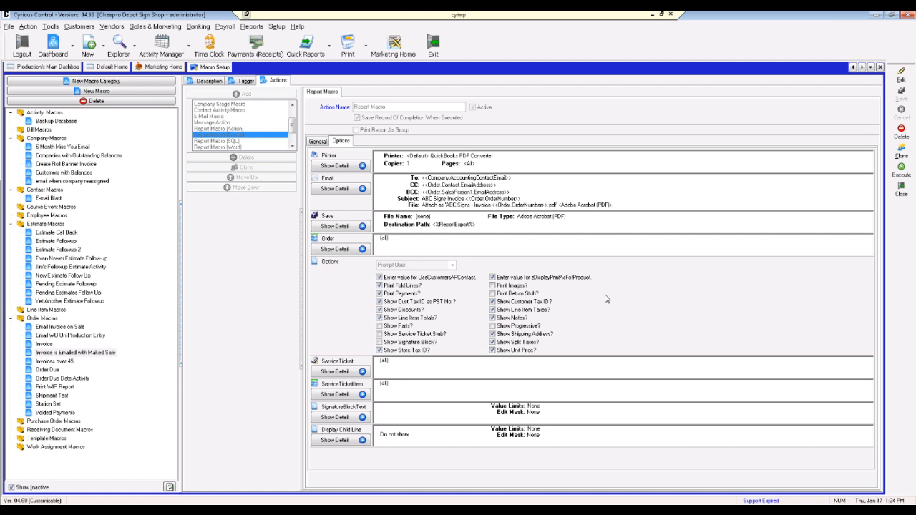
click(246, 81)
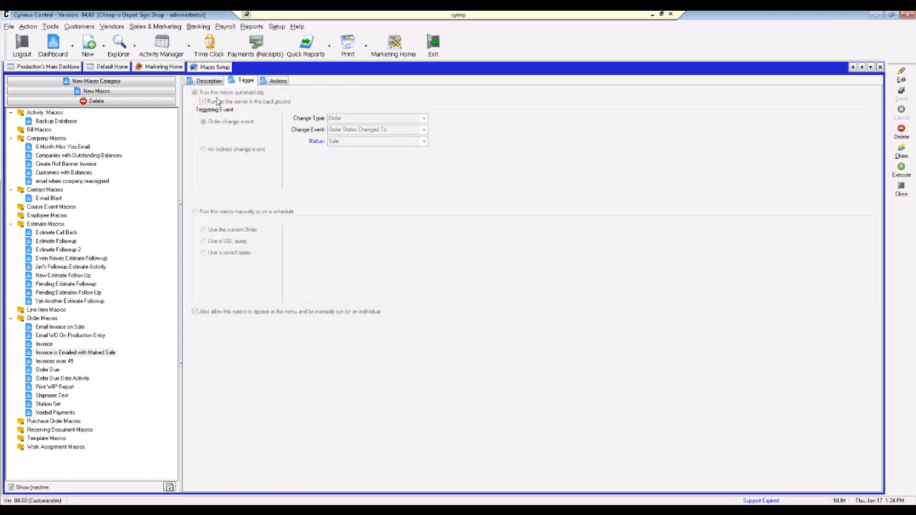
- Create another macro in the Order Macros category and enter a name beginning with "Schedule Invoice"
click(44, 318)
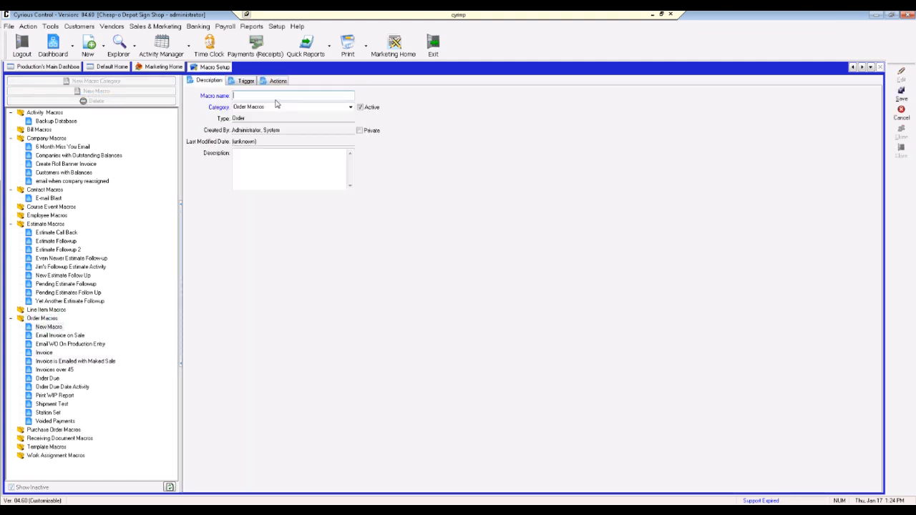
text(Schedule In)
key(BackSpace)
key(BackSpace)
text(Invoice)
key(BackSpace)
key(BackSpace)
key(BackSpace)
key(BackSpace)
text(ovvoice Ema)
- Set the new macro's trigger to run manually or on a schedule, using a saved query
click(248, 82)
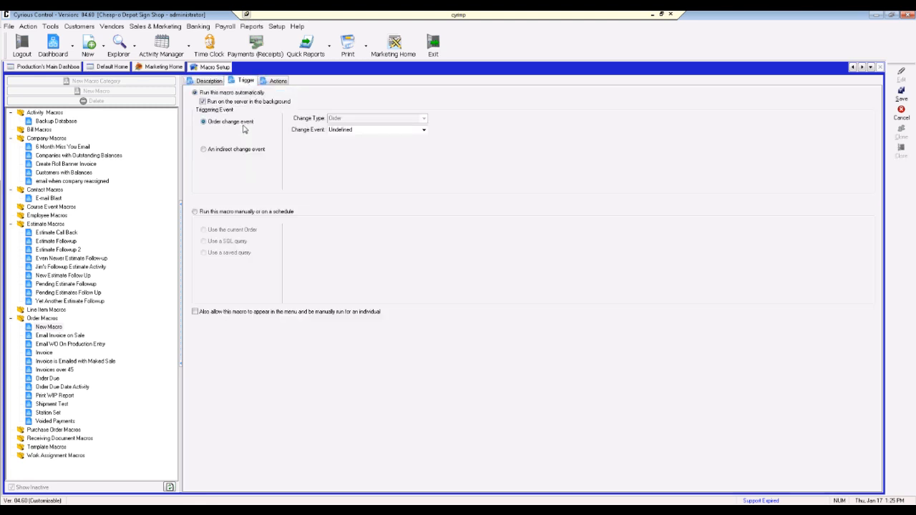
click(196, 213)
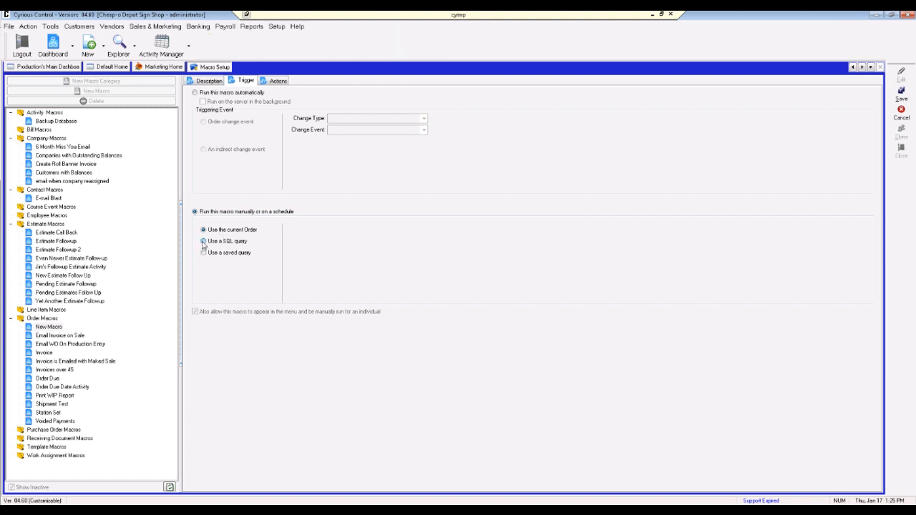
click(203, 242)
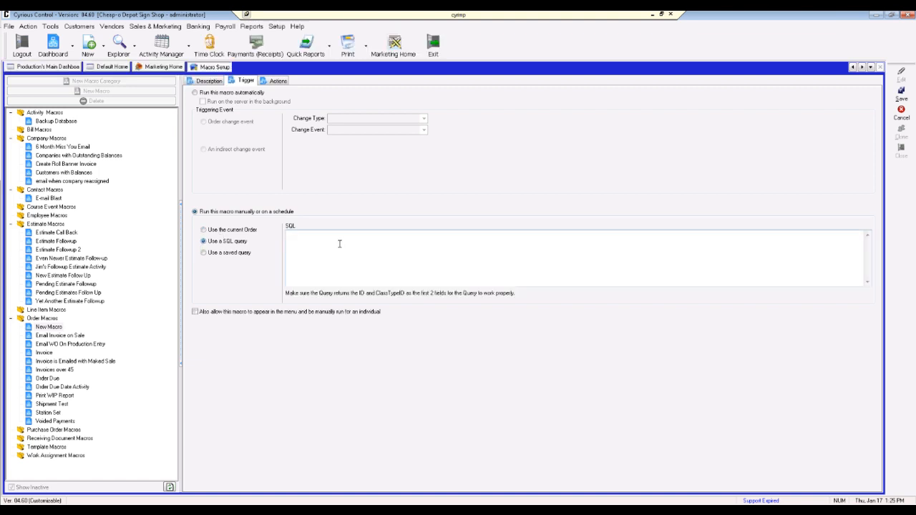
click(205, 256)
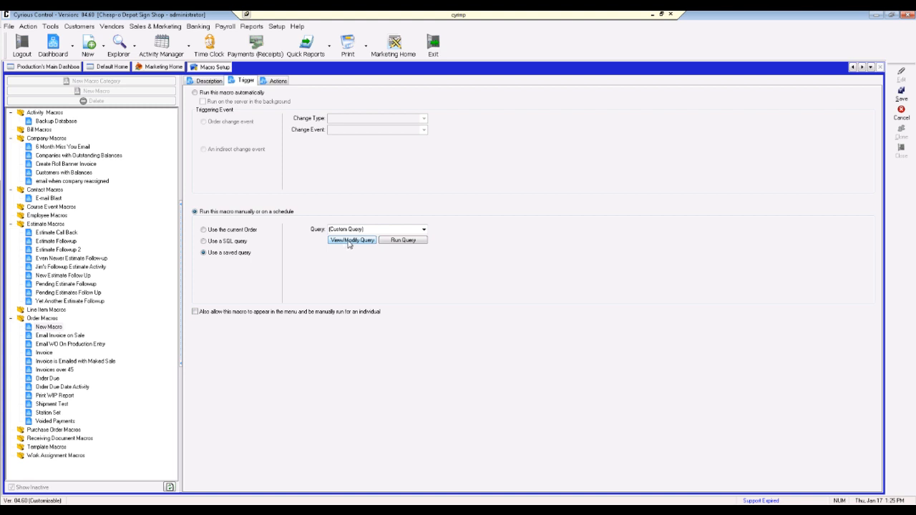
- Define the trigger's custom query to select orders whose Sale Date (Picked Up / Delivered) is today
click(351, 241)
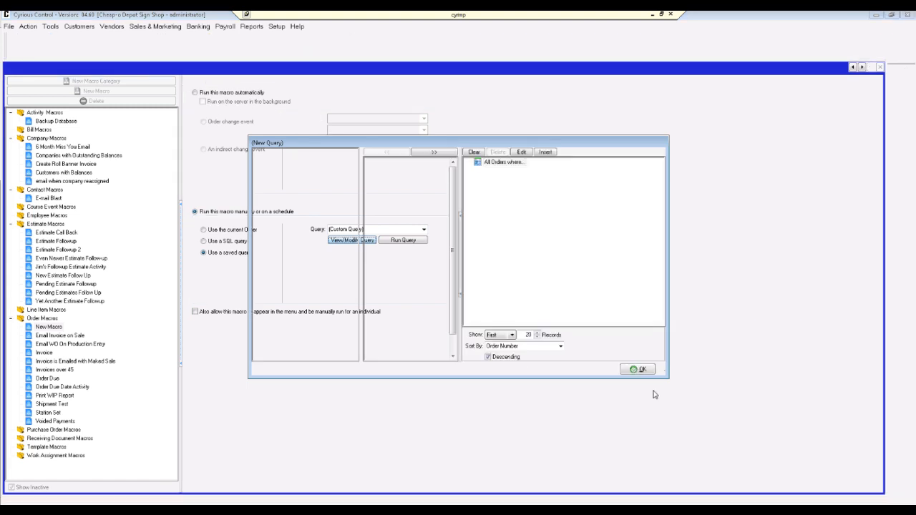
drag(673, 377, 699, 421)
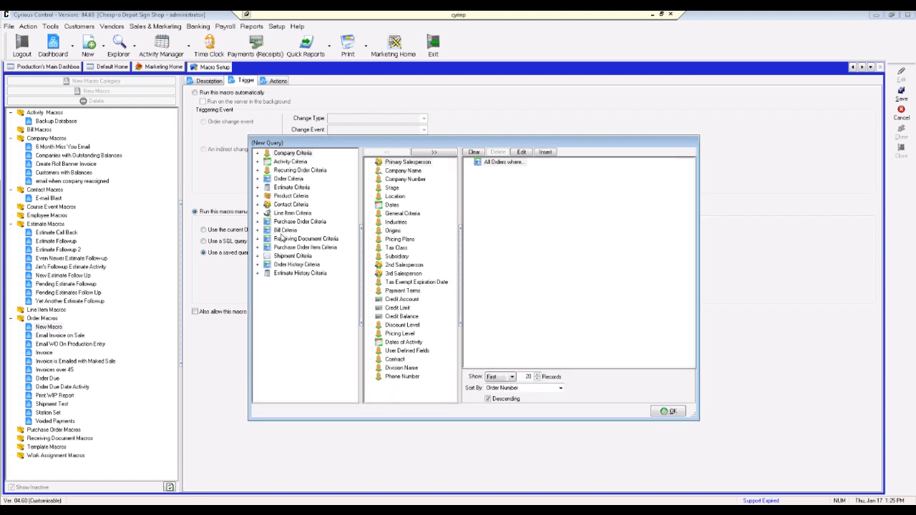
click(258, 179)
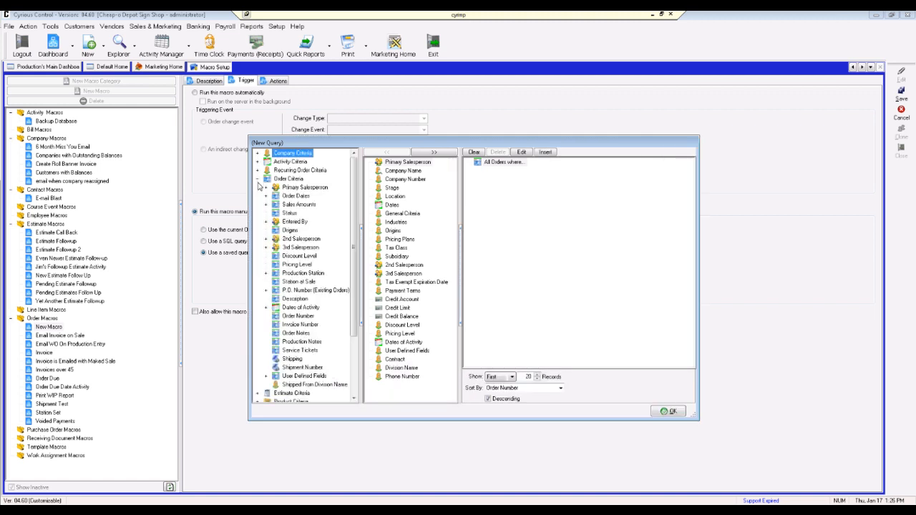
click(266, 197)
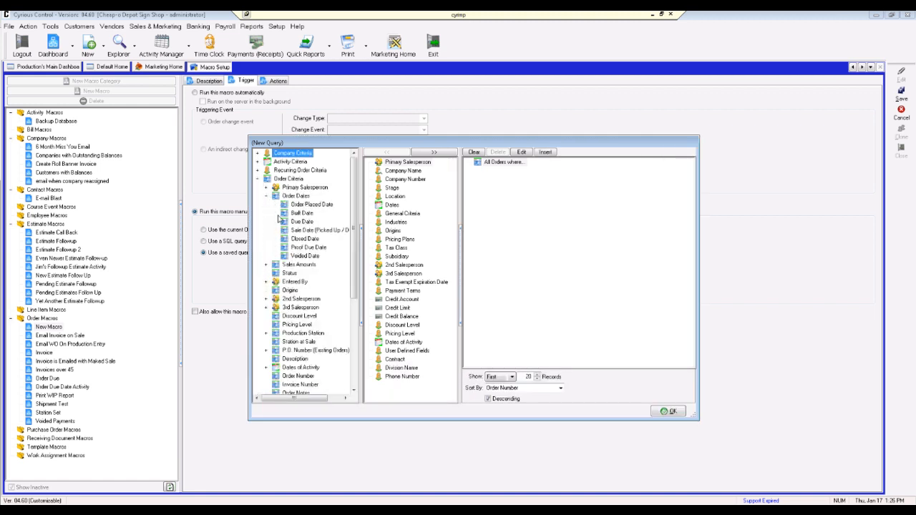
click(303, 230)
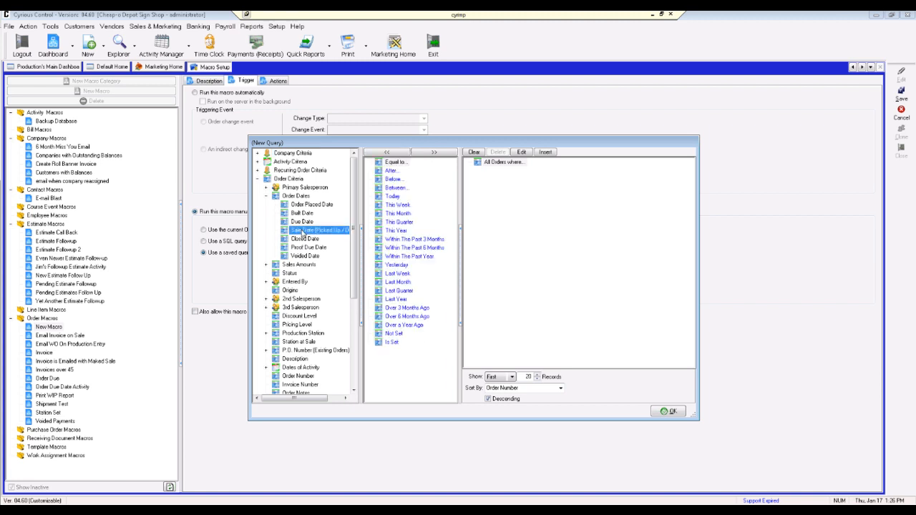
click(391, 197)
click(433, 152)
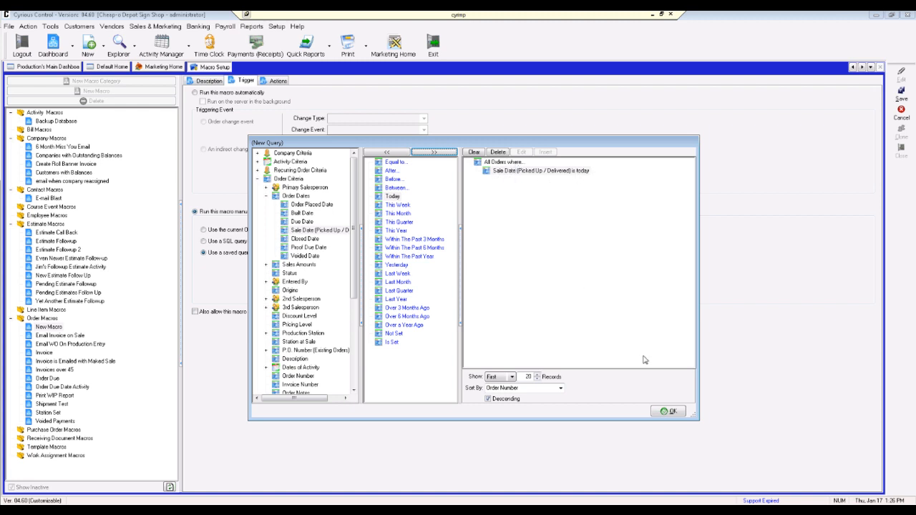
click(657, 413)
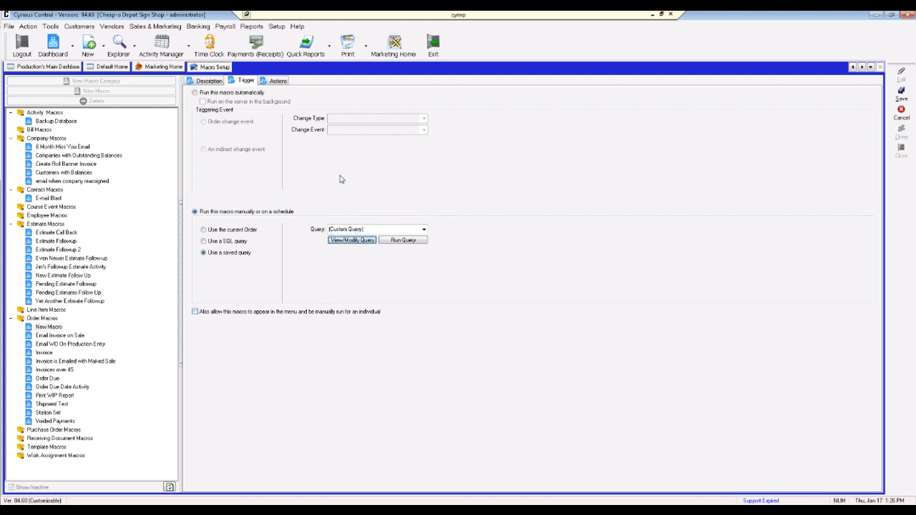
- Add a Report Macro (Crystal) action to the new order macro
click(281, 80)
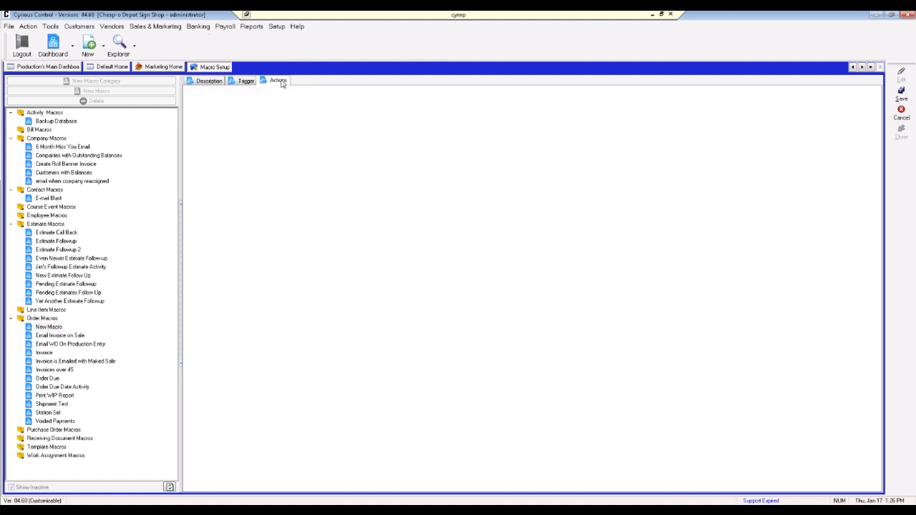
click(250, 148)
click(250, 149)
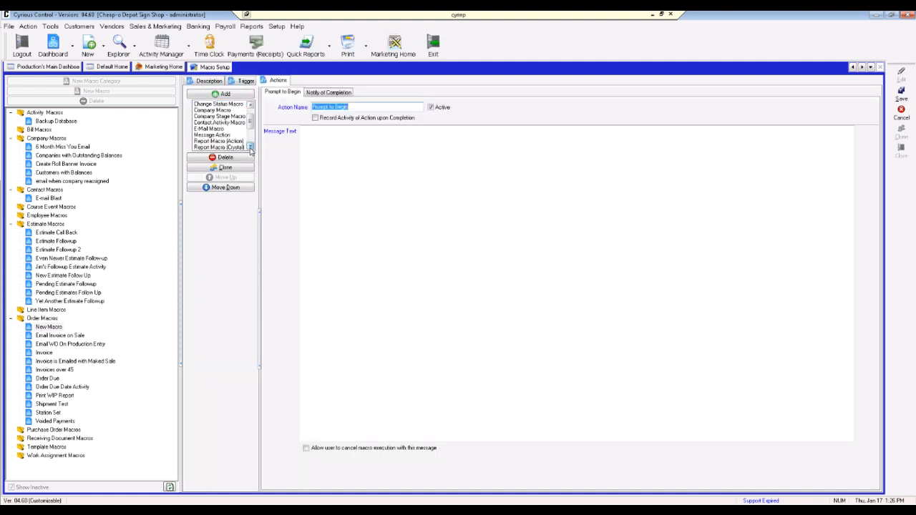
click(251, 148)
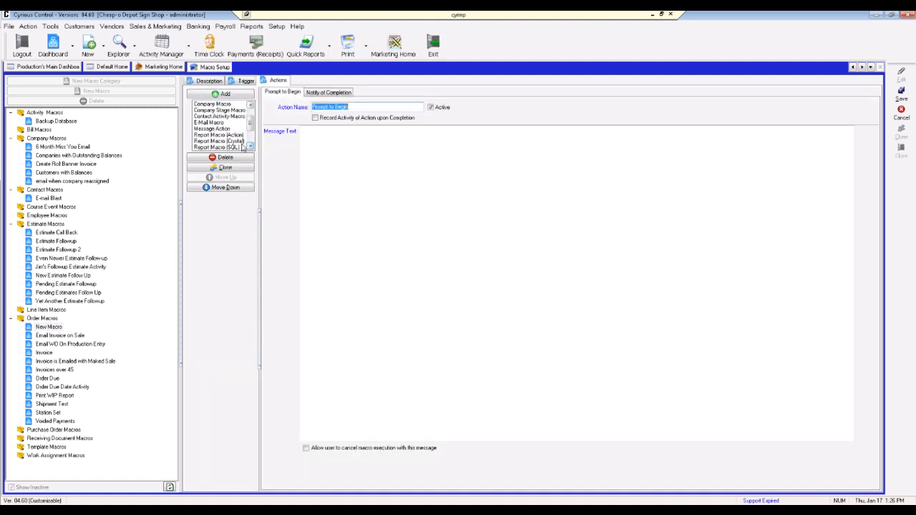
click(213, 142)
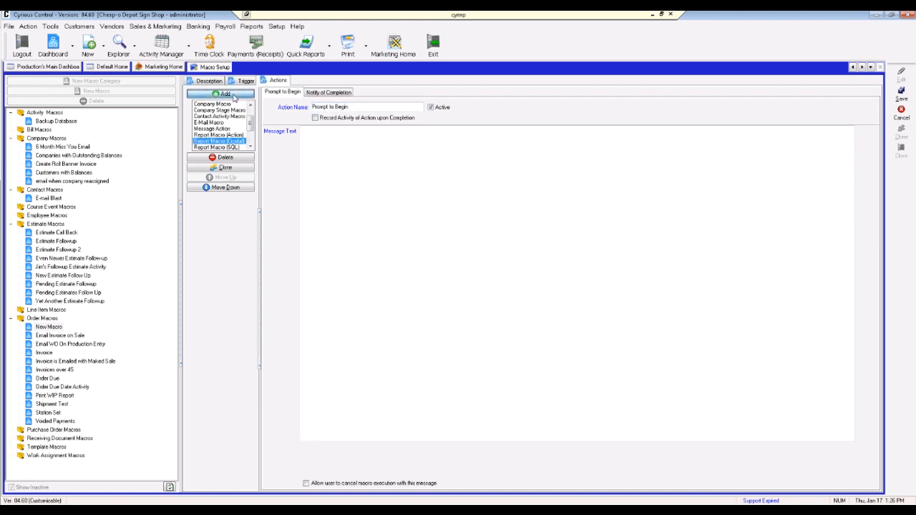
click(235, 96)
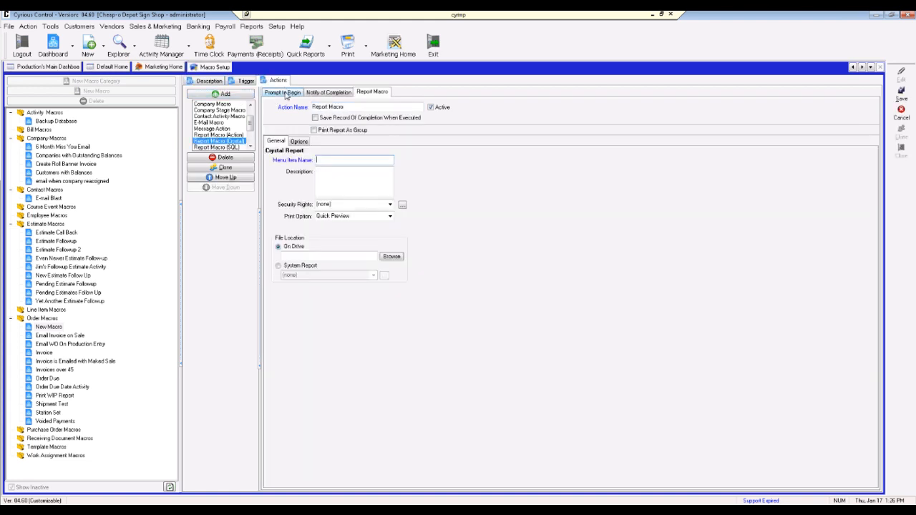
- Delete the Prompt to Begin and Notify of Completion actions from the macro
click(282, 93)
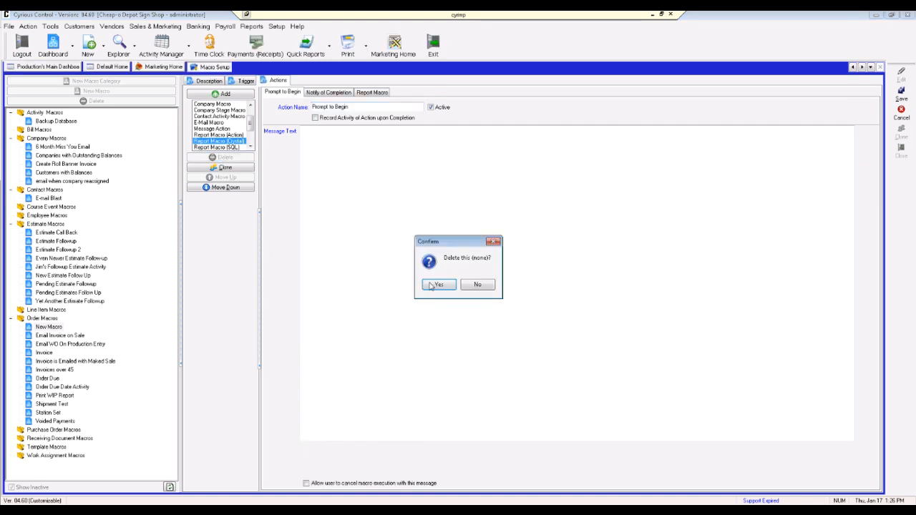
click(437, 285)
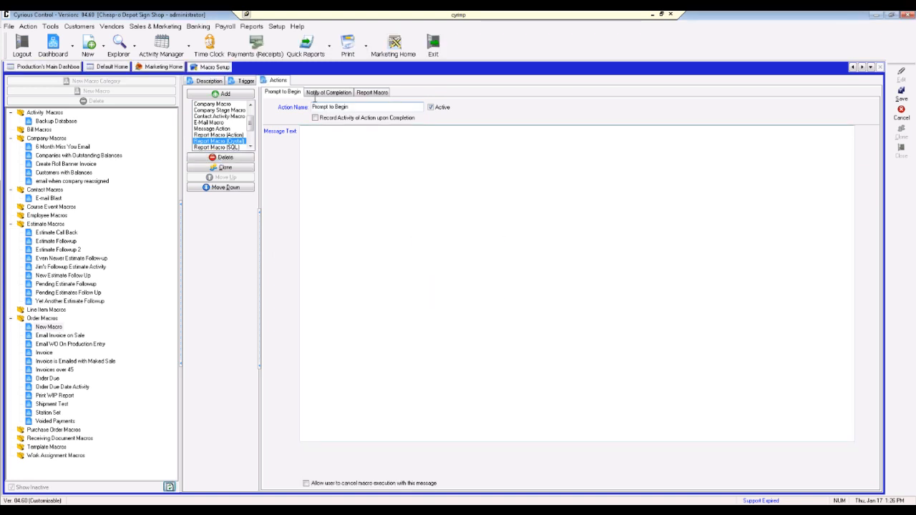
click(230, 159)
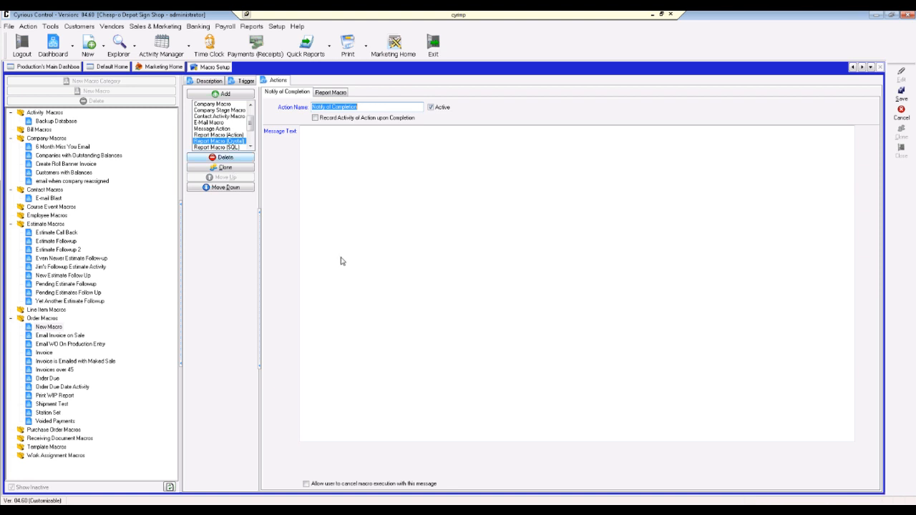
click(435, 285)
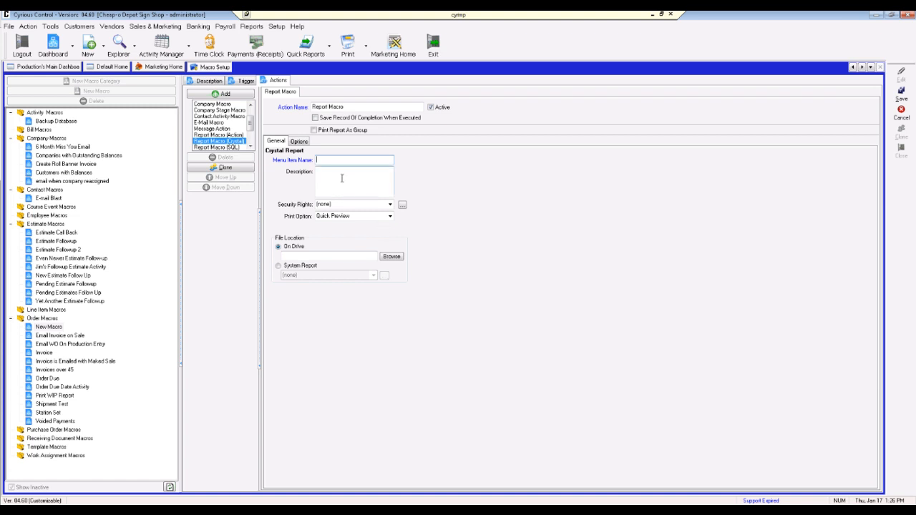
- Set the report action's print option to Quick Email and use the system report Order_InvoiceMaster01
click(390, 216)
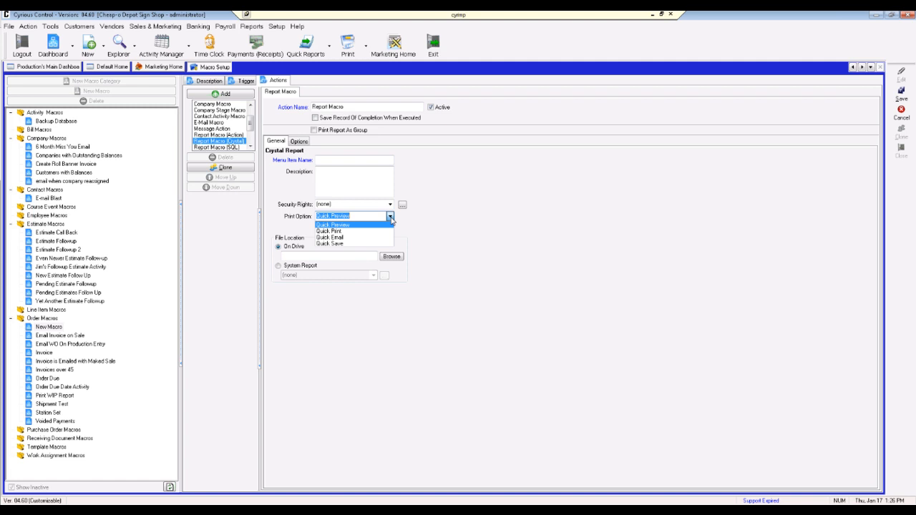
click(375, 238)
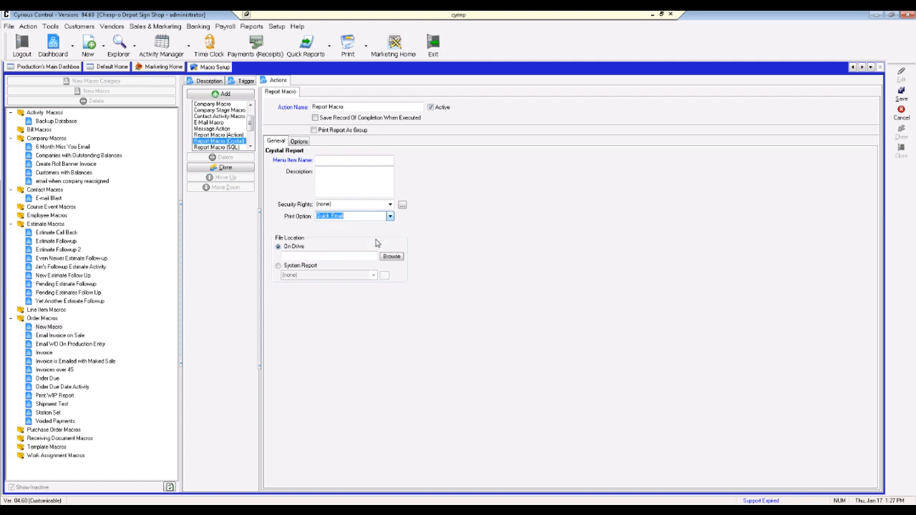
click(279, 266)
click(372, 277)
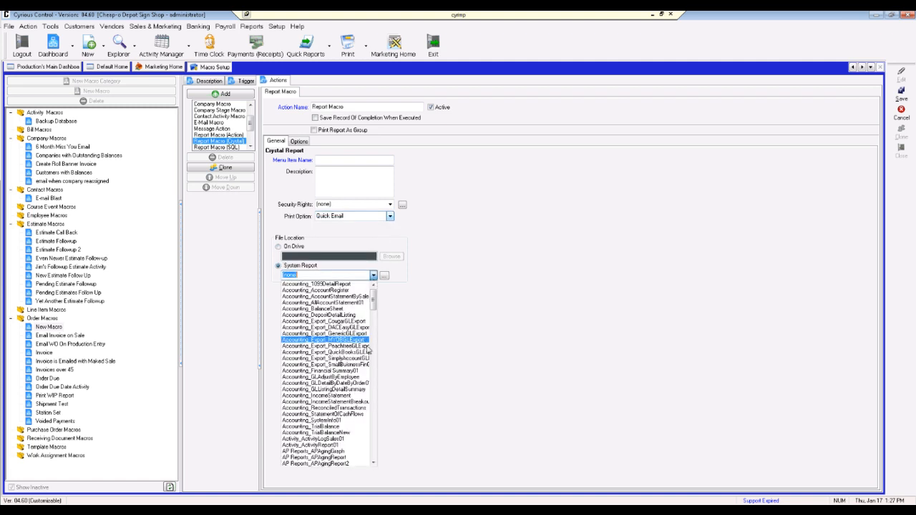
click(373, 451)
click(374, 452)
click(374, 452)
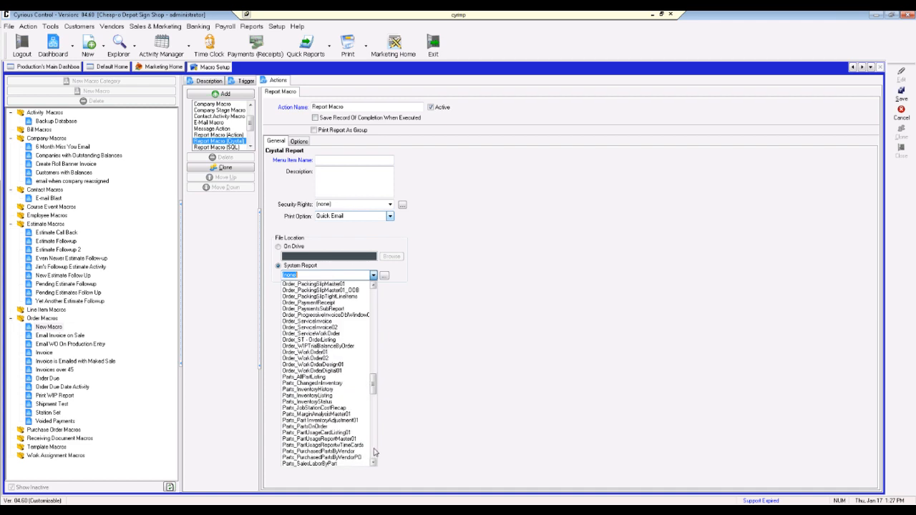
click(373, 306)
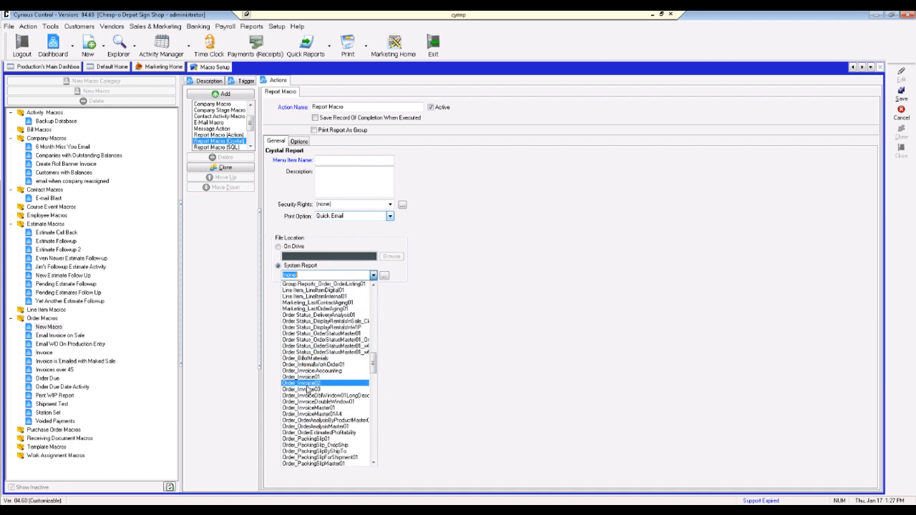
click(310, 408)
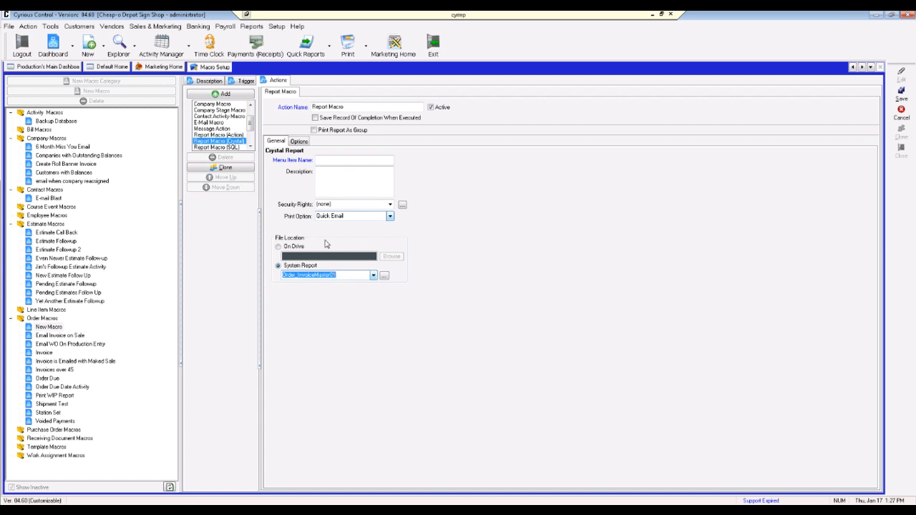
- Address the report email to the company's accounting contact email using a merge field, and save the macro
click(298, 141)
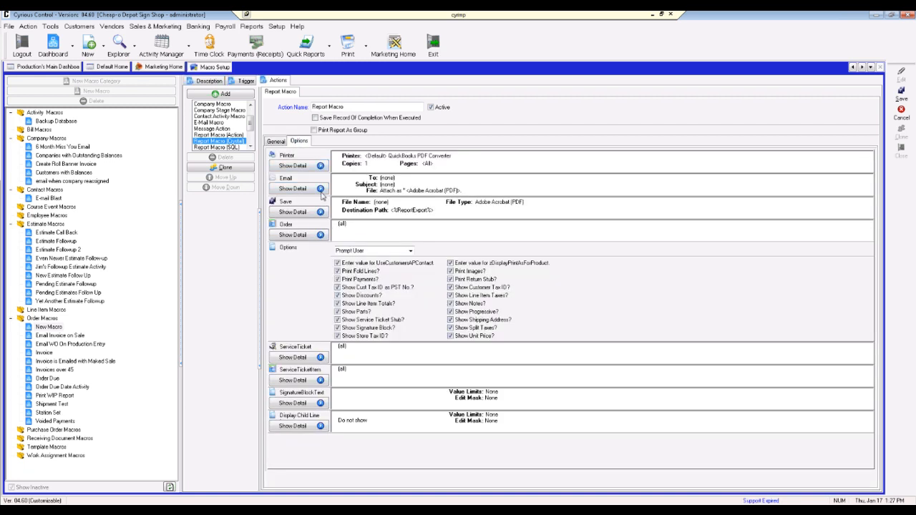
click(321, 190)
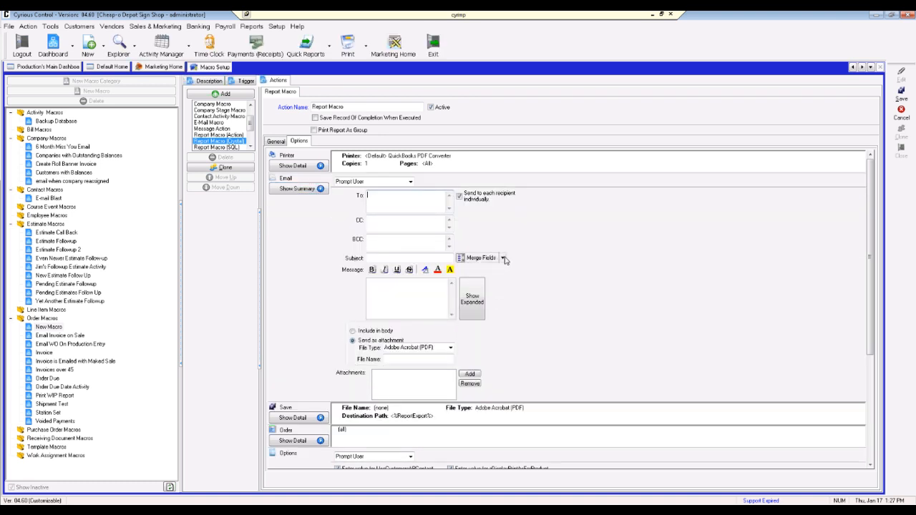
click(503, 258)
mouse_move(507, 269)
click(573, 267)
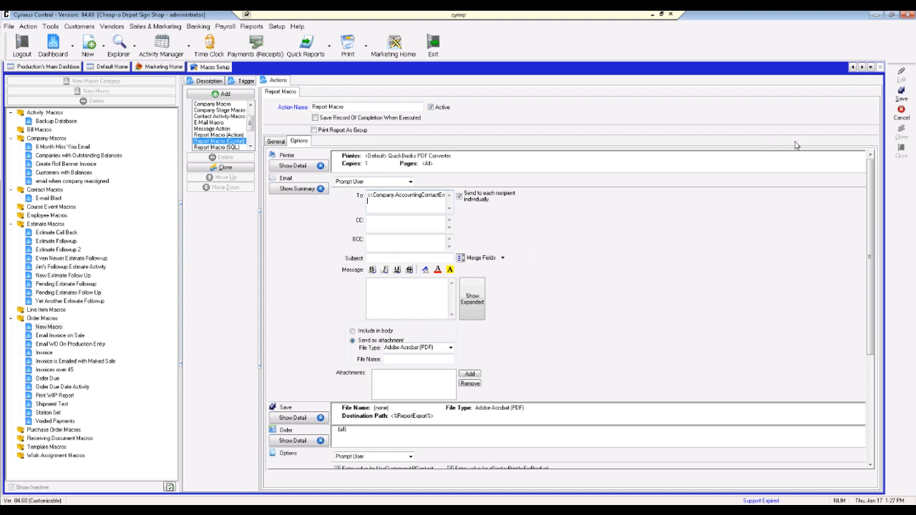
click(902, 95)
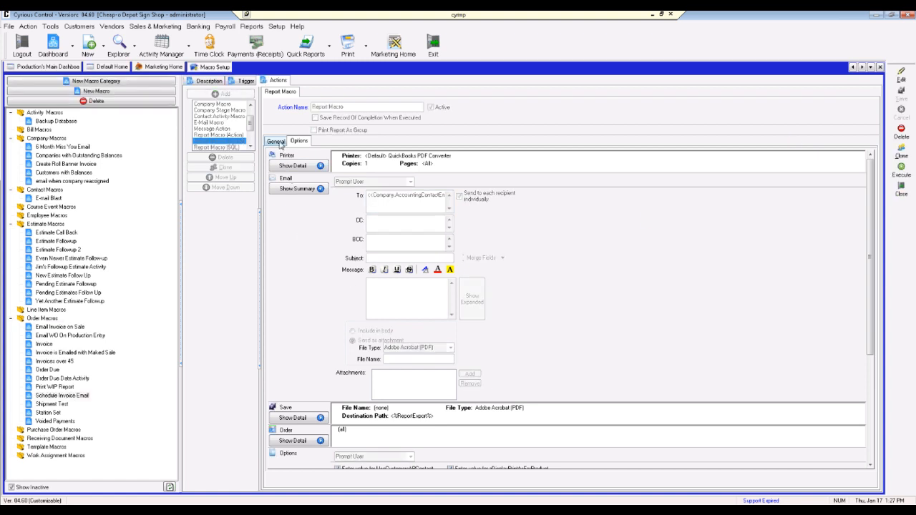
click(278, 142)
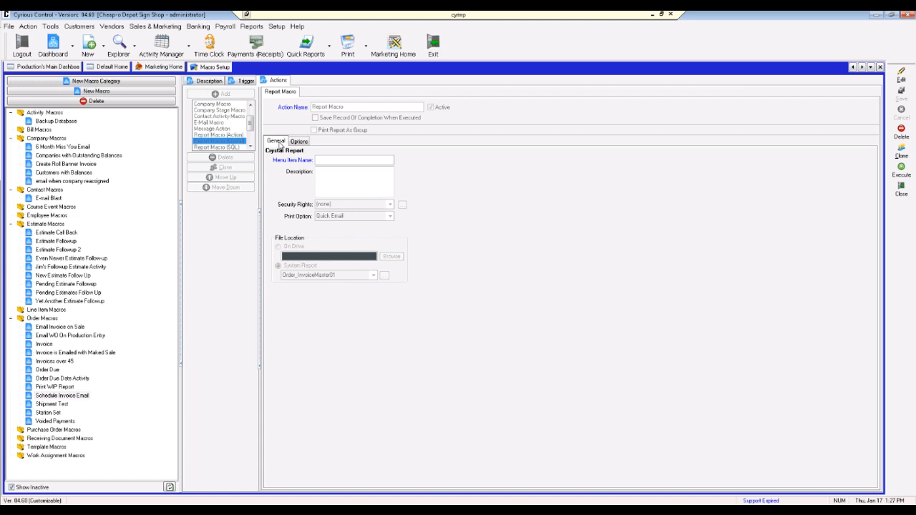
- Create a scheduled macro activity from Marketing Home with the description "Email Invoicefor Orders Marked Sale Today"
click(393, 54)
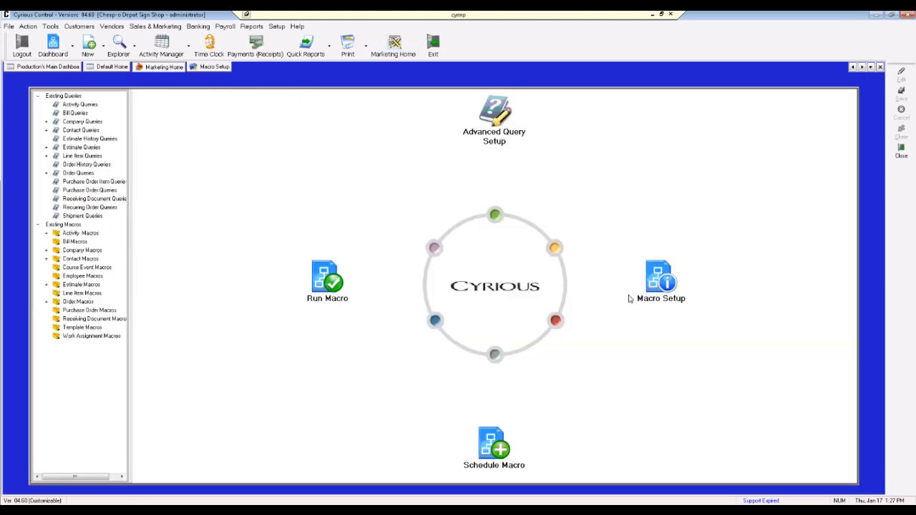
click(503, 456)
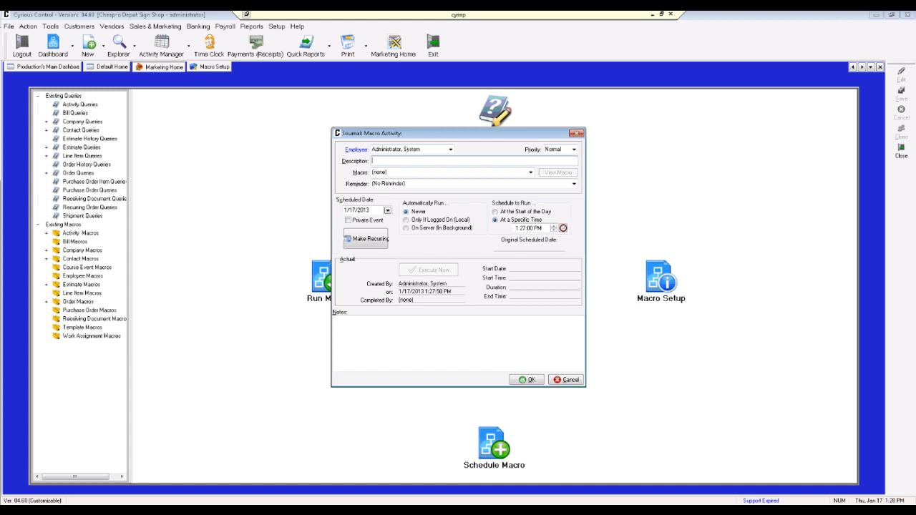
text(Invoice)
text(Email)
text(for Orders Mai)
text(ked Sale To)
text(day)
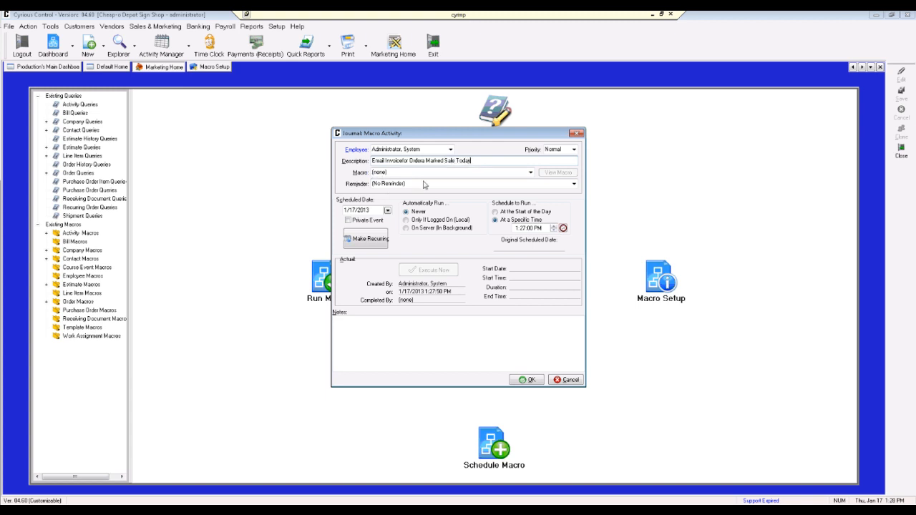
- Assign the Schedule Invoice Email macro to the activity and have it run automatically on the server at 9:00 PM
click(530, 174)
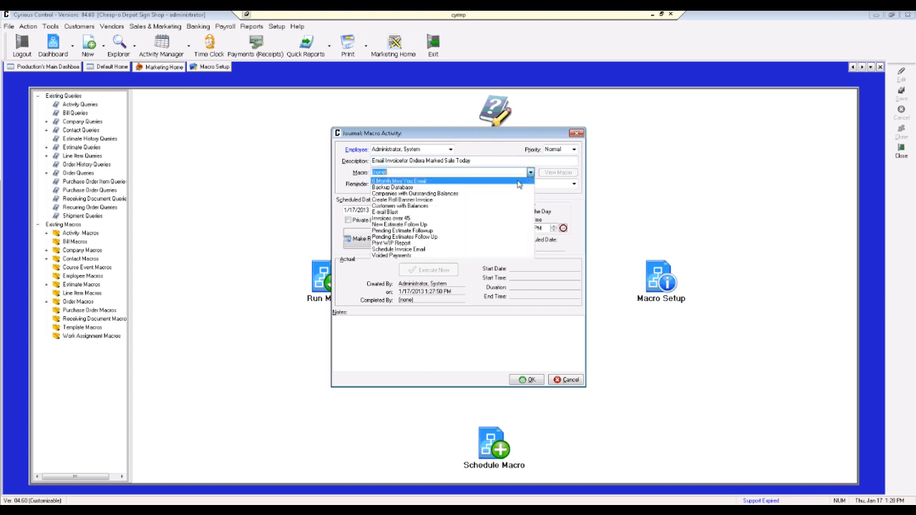
click(399, 250)
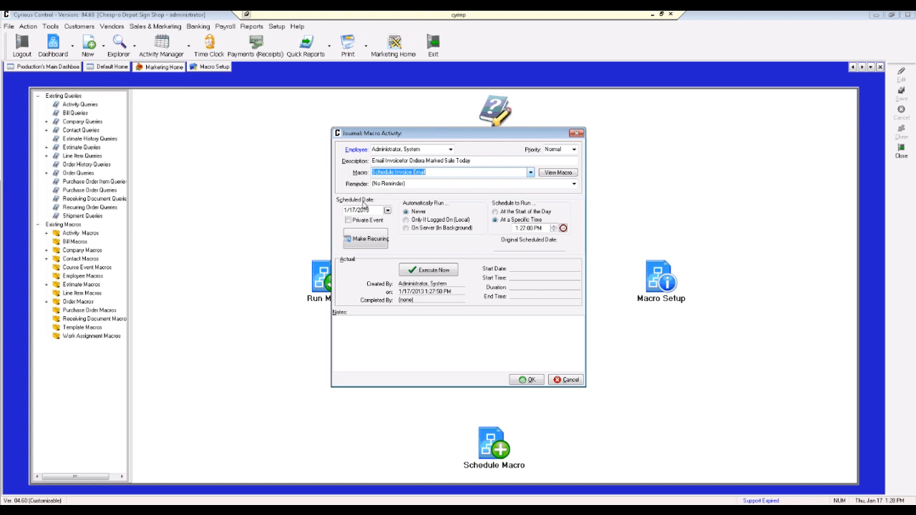
click(406, 229)
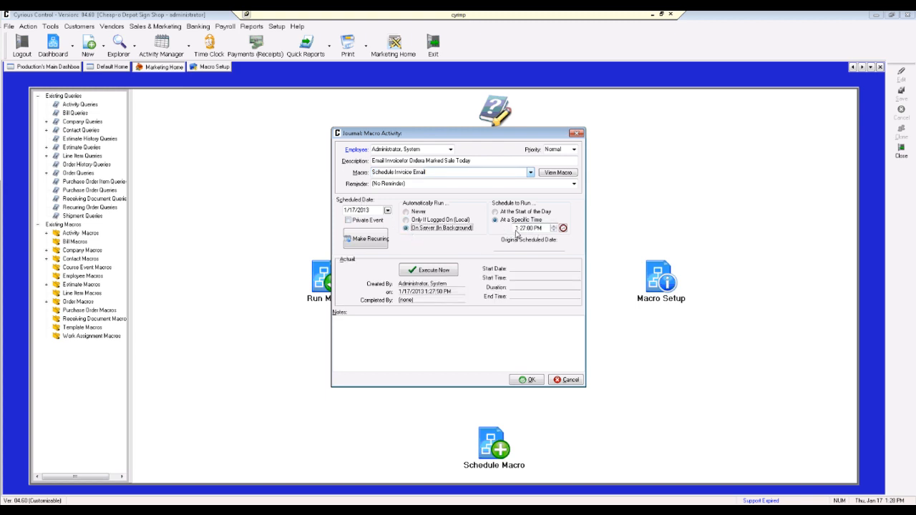
click(516, 231)
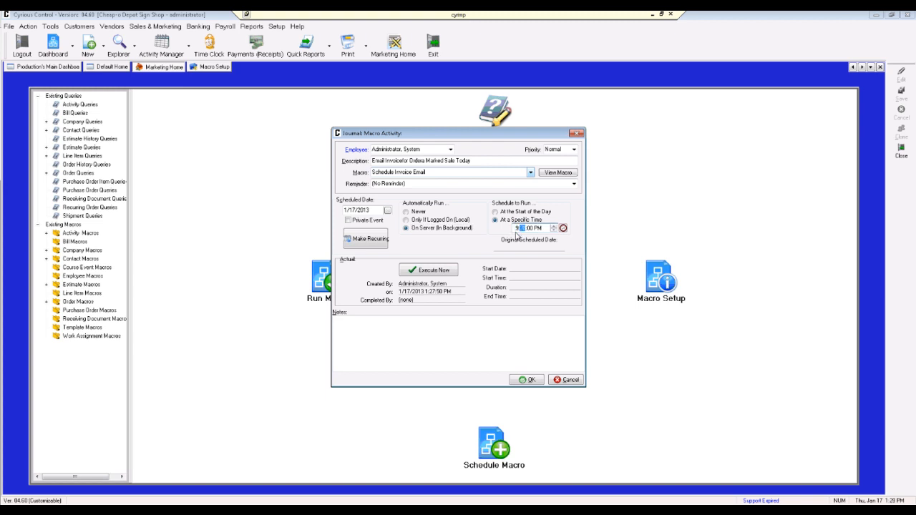
text(900)
- Make the macro activity recur every day without the weekdays-only limit, scheduled 1 month ahead, and save it
click(365, 244)
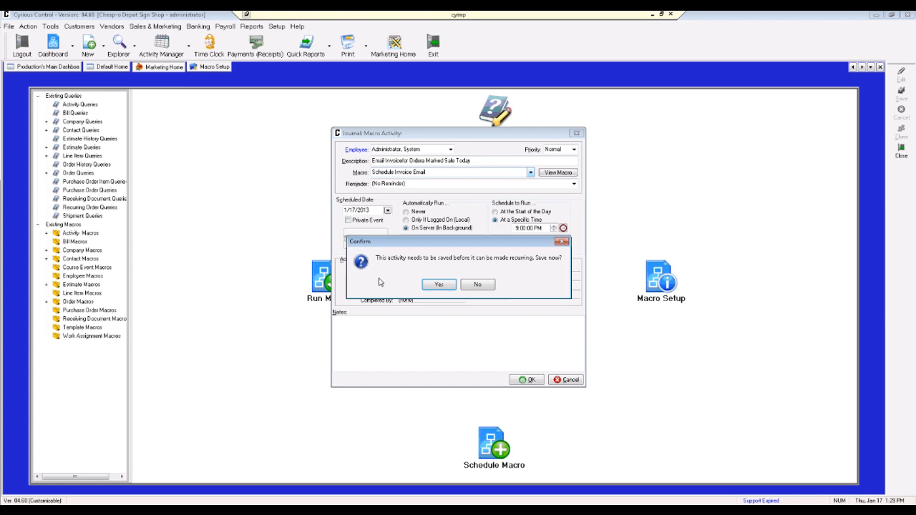
click(438, 285)
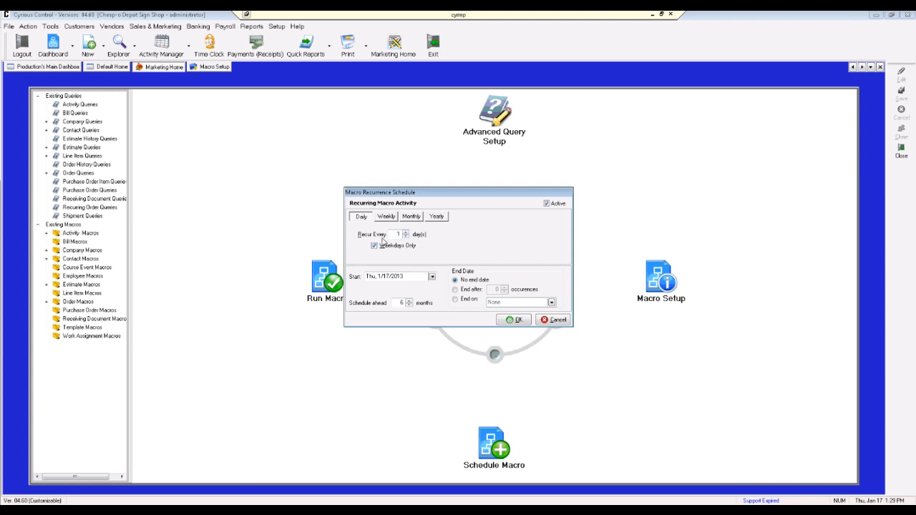
click(374, 246)
click(398, 302)
drag(398, 302, 405, 303)
text(1)
click(514, 320)
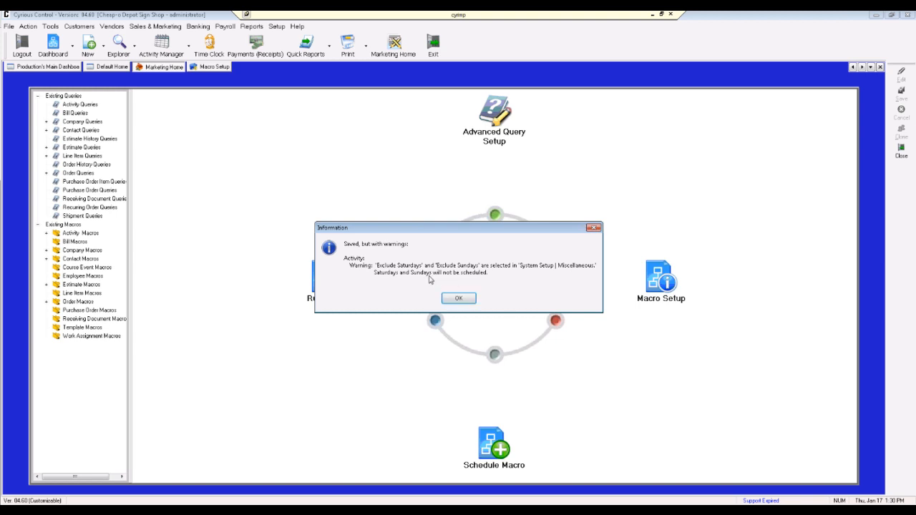
click(459, 299)
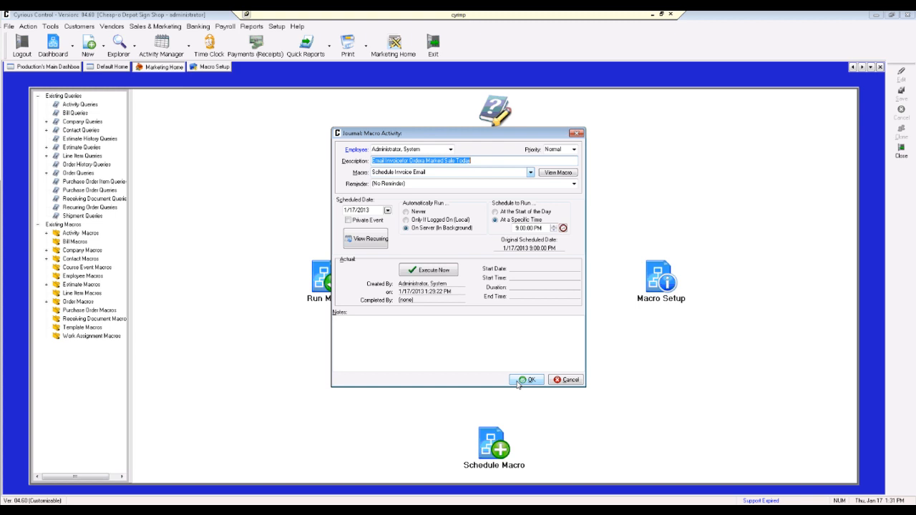
click(519, 383)
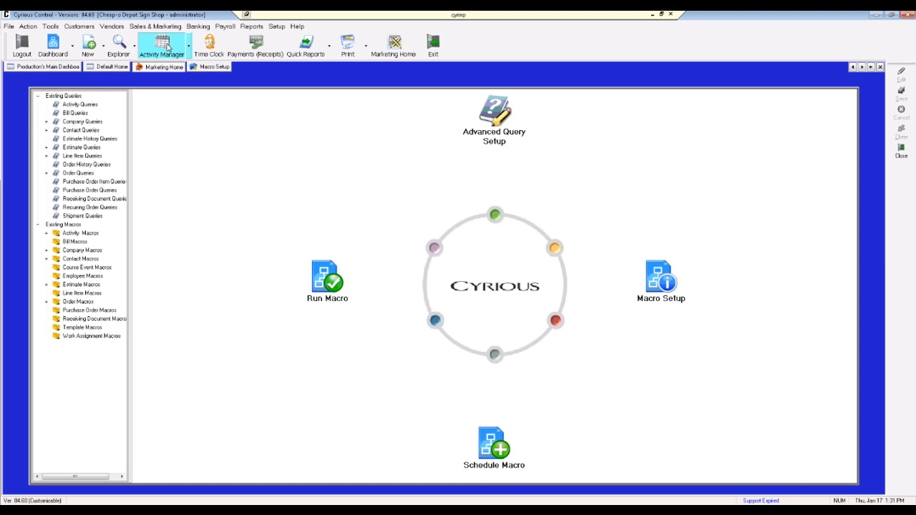
- Open the Activity Manager calendar and show only the system administrator's activities
click(169, 47)
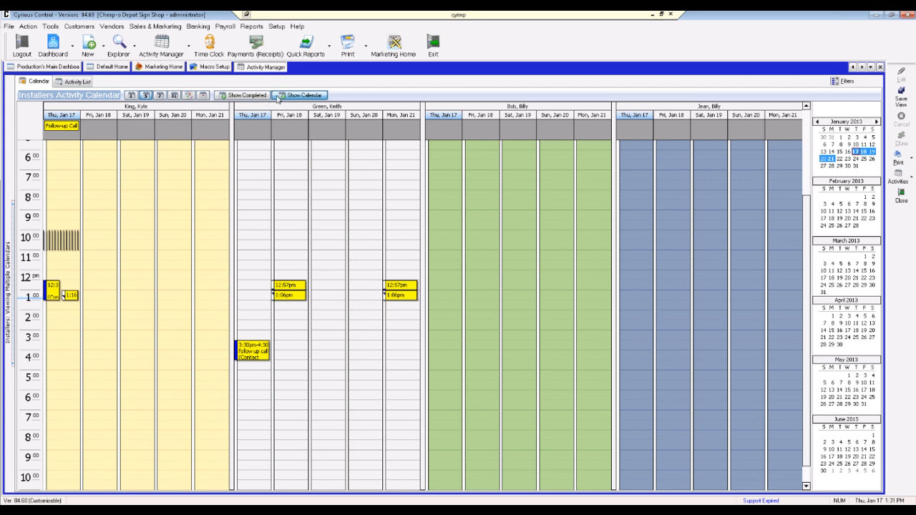
mouse_move(17, 286)
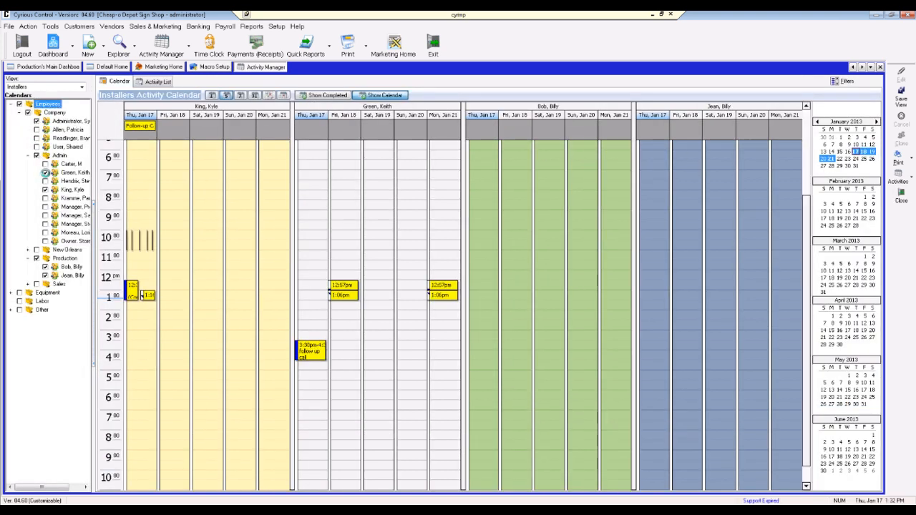
click(45, 172)
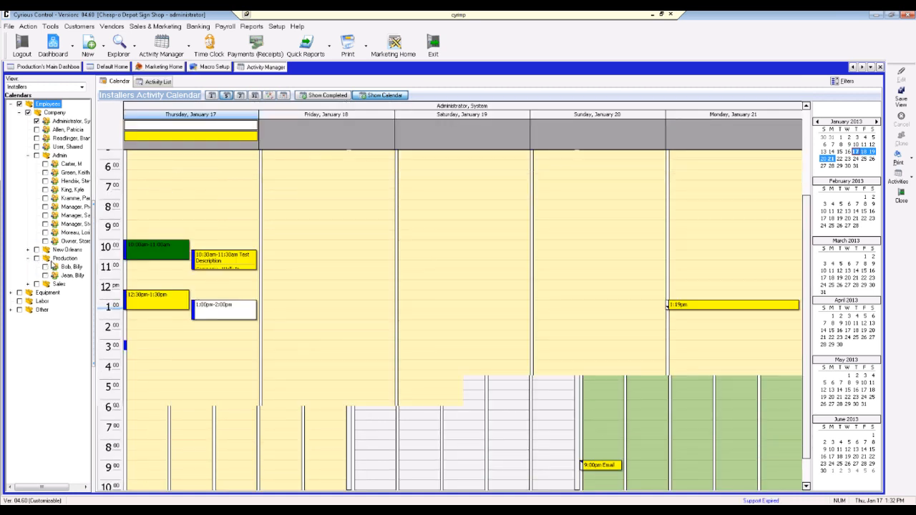
- Close the Activity Manager and review the description and trigger settings of the Schedule Invoice Email macro
click(173, 390)
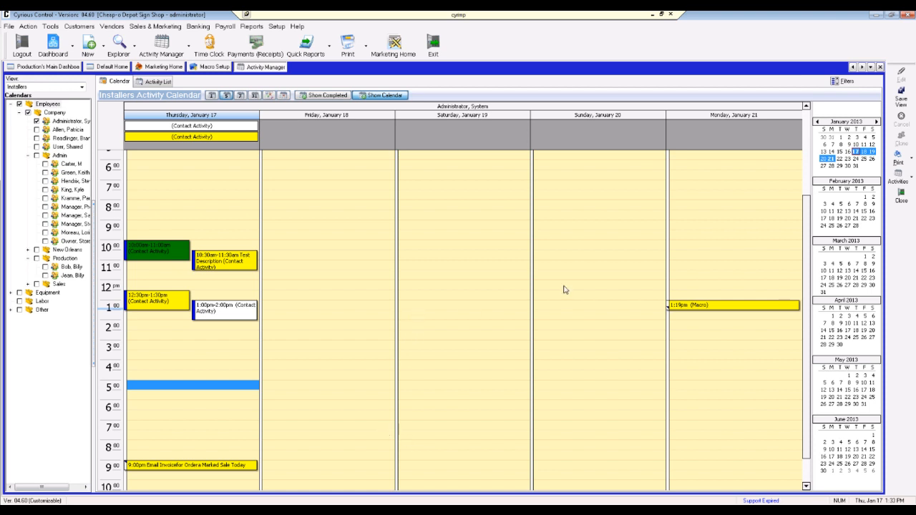
click(880, 68)
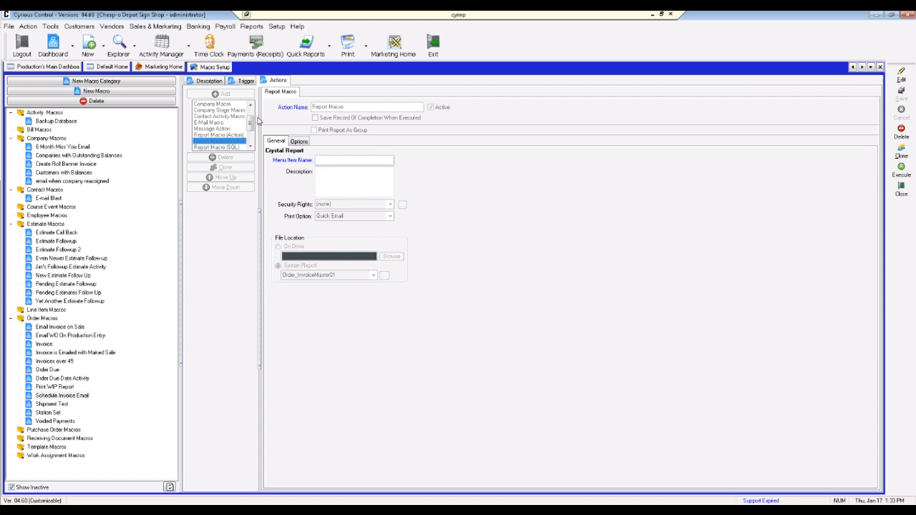
click(220, 82)
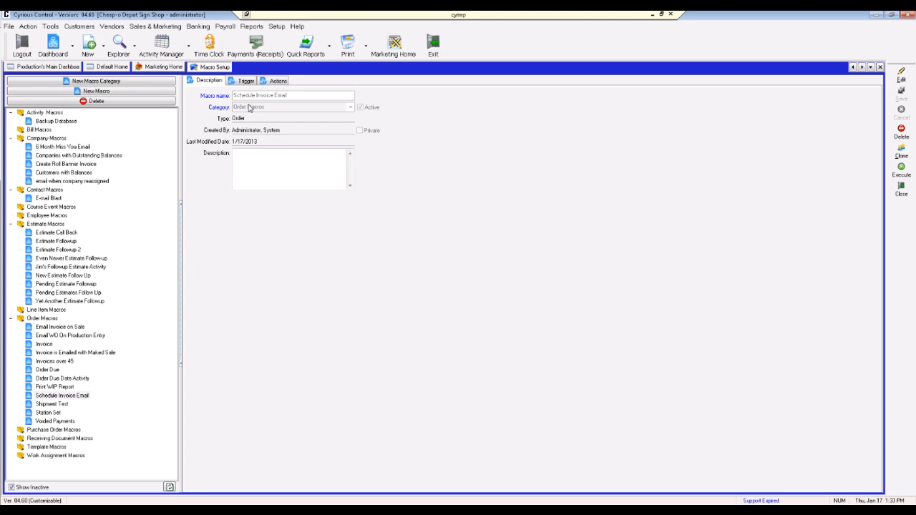
click(248, 82)
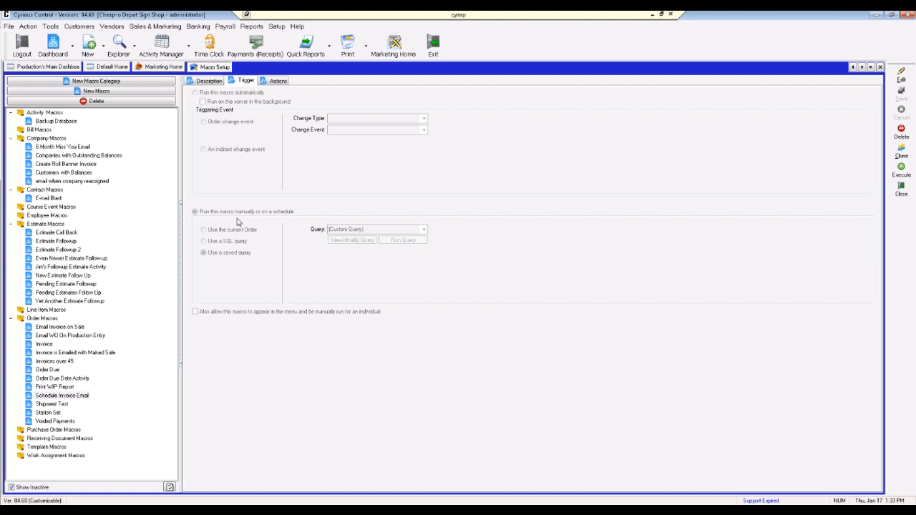
- Create a new macro under Company Macros and set it to run manually or on a schedule using a saved query
click(40, 140)
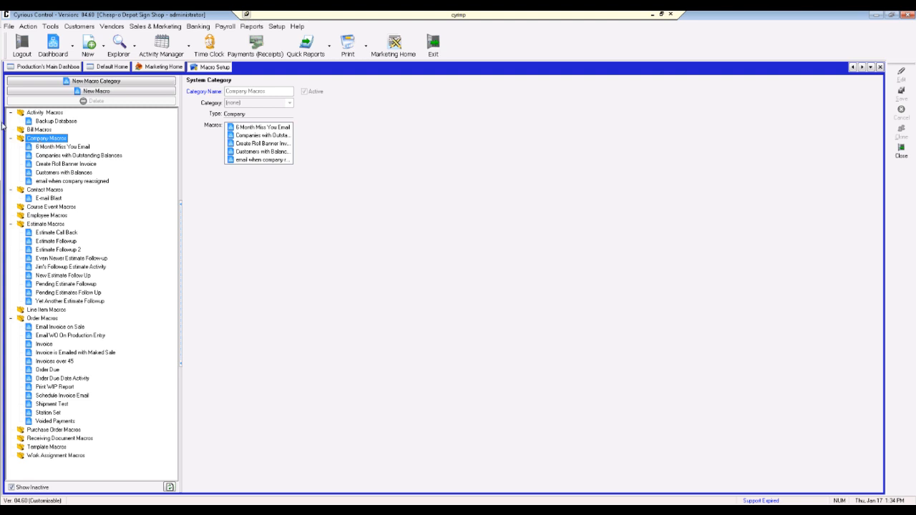
click(95, 92)
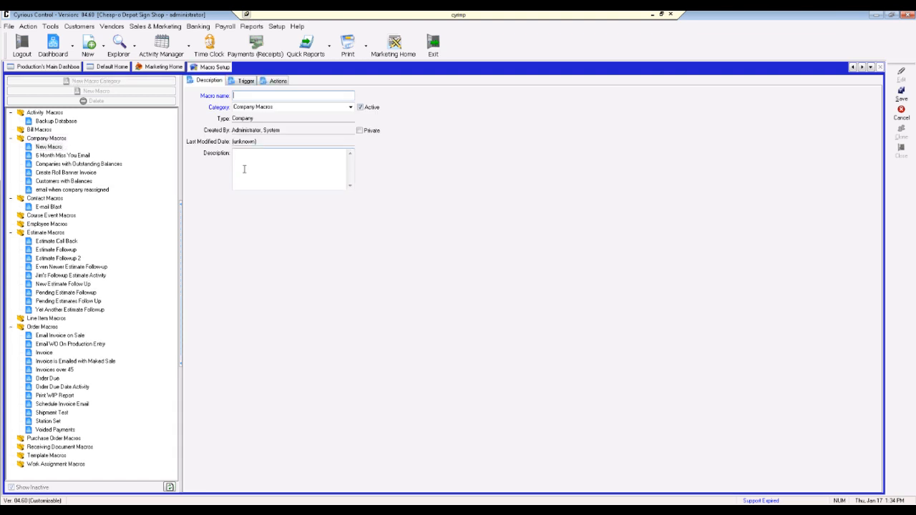
click(251, 81)
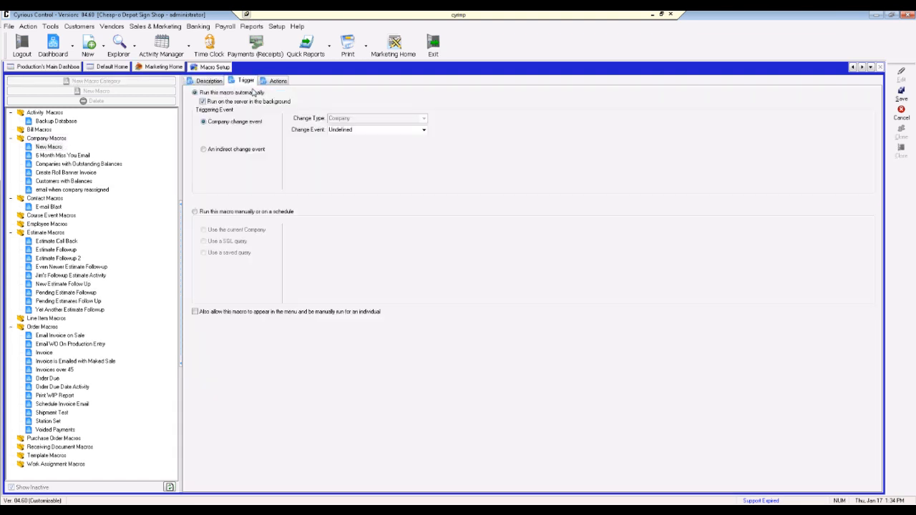
click(195, 213)
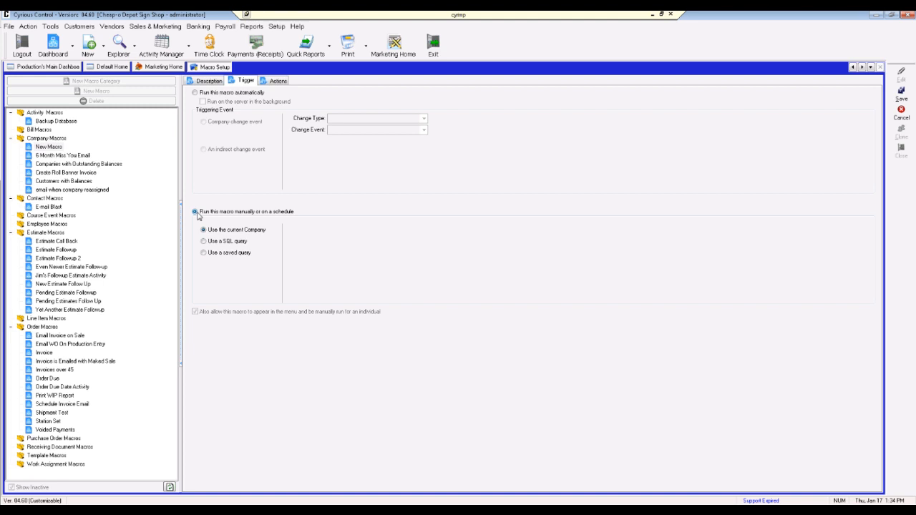
click(203, 253)
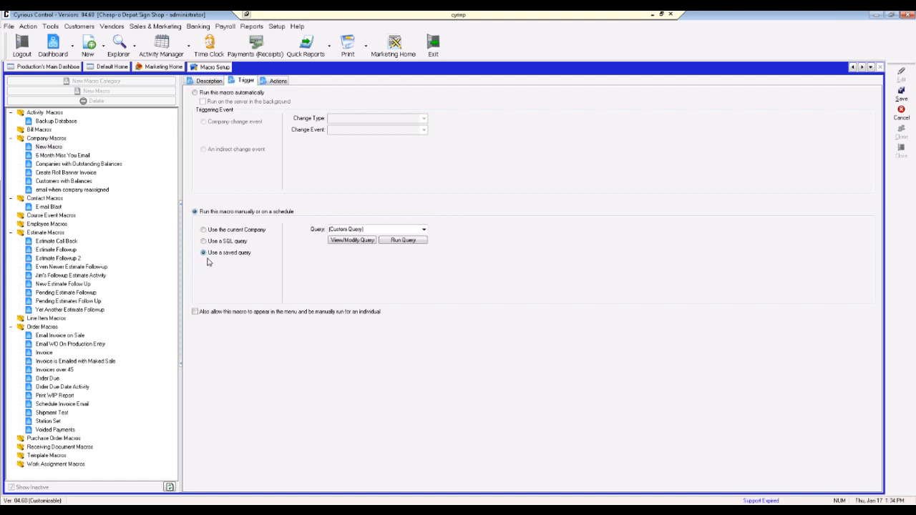
- Add an order criterion to the macro's custom query for Balance Outstanding greater than 0.00
click(341, 244)
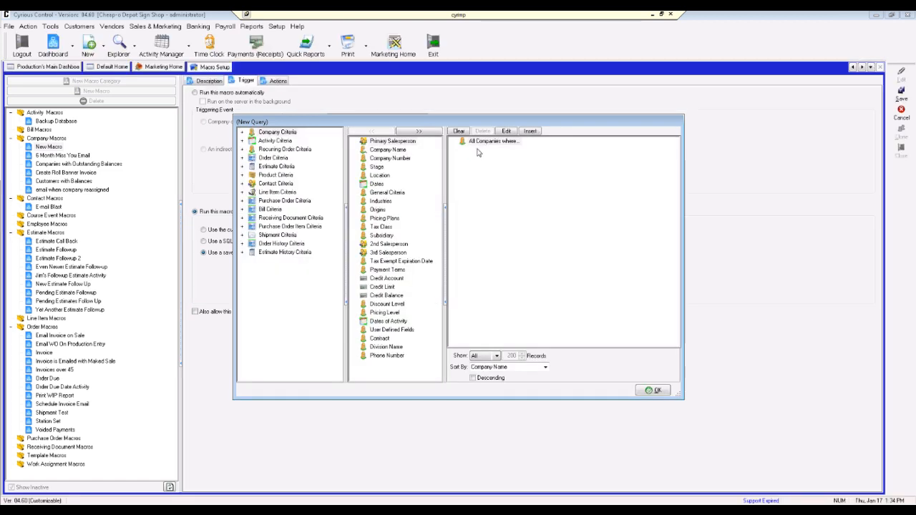
click(242, 157)
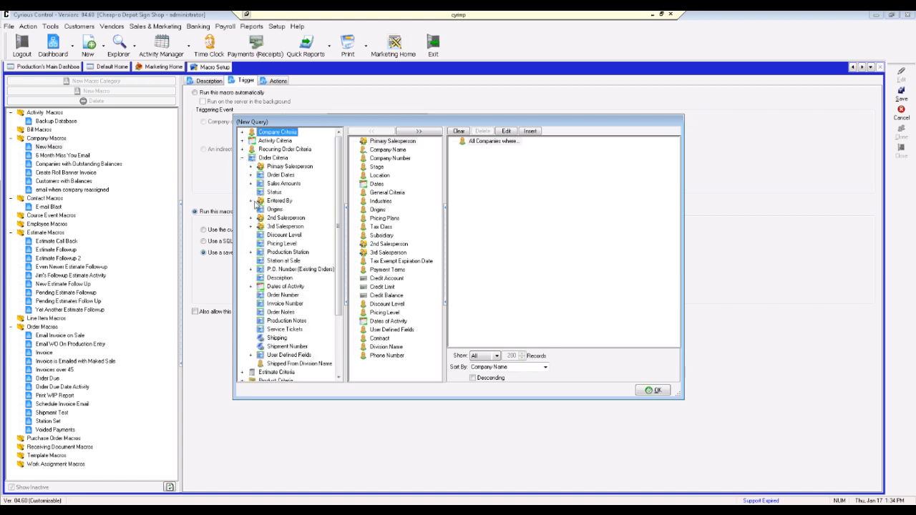
click(250, 184)
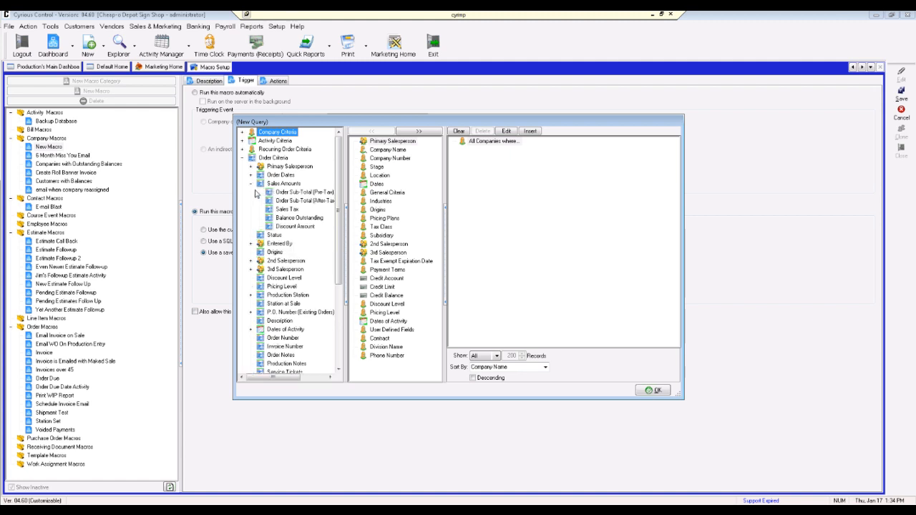
click(288, 219)
click(384, 158)
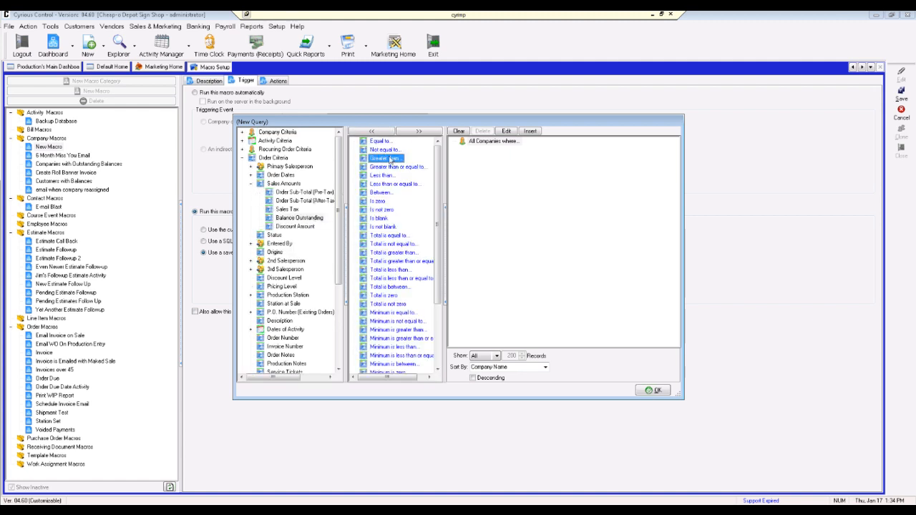
click(419, 131)
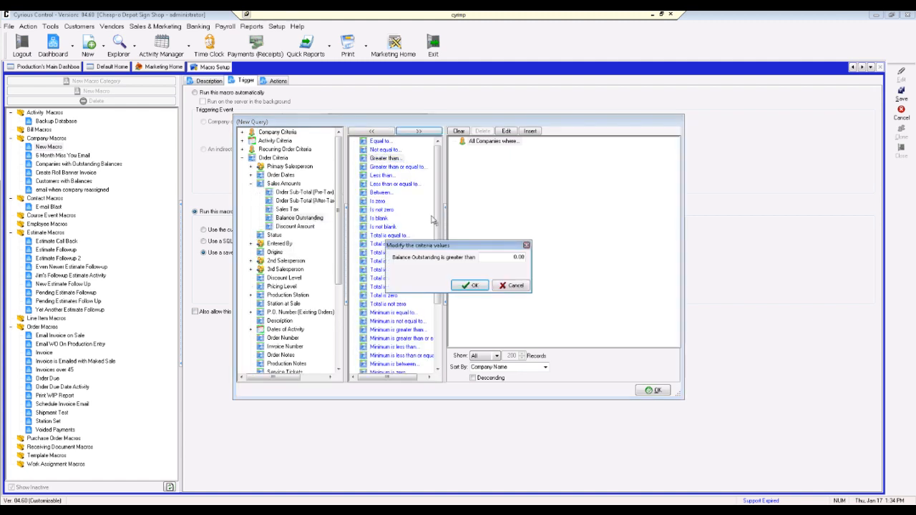
click(467, 286)
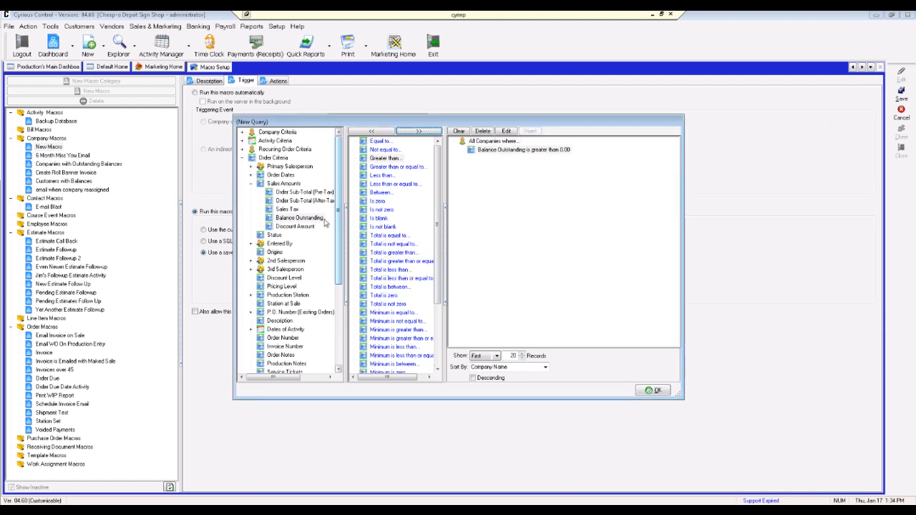
- Add the order Status Is Sale criterion to the company query and accept the query
click(252, 184)
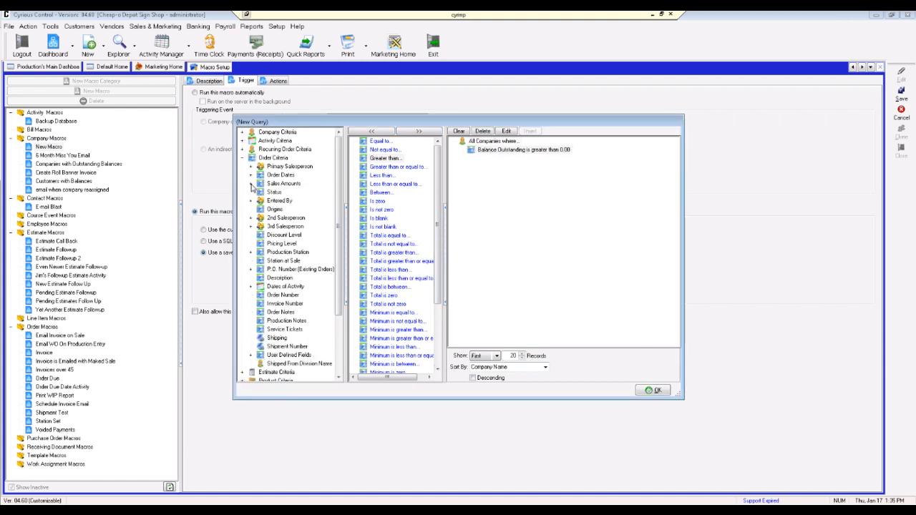
click(273, 192)
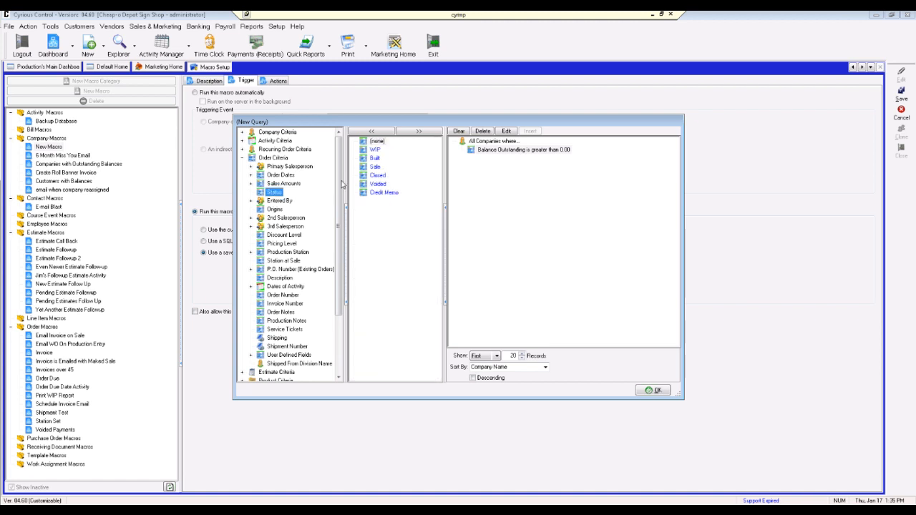
click(375, 166)
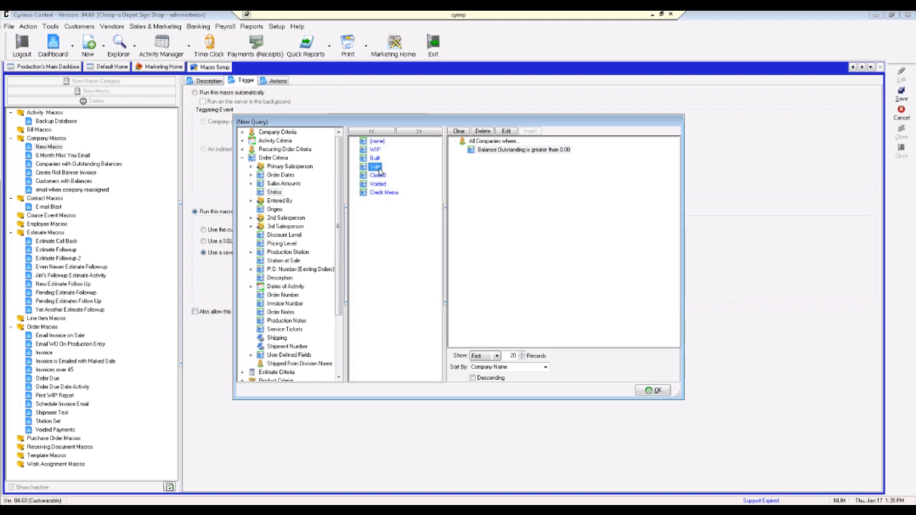
click(426, 133)
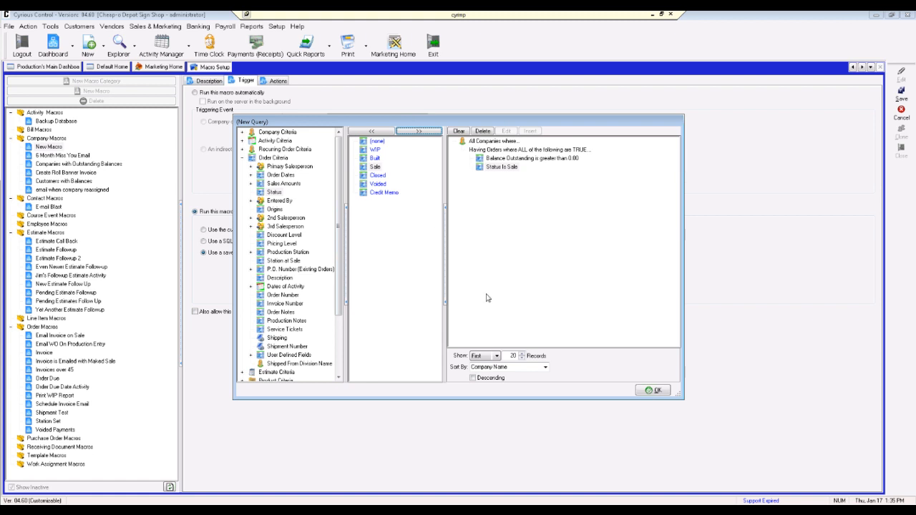
click(652, 390)
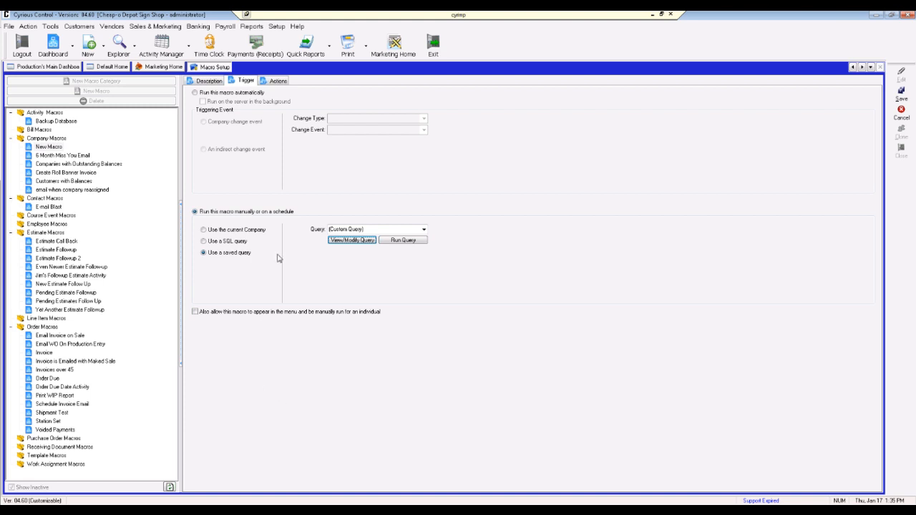
- Add a Report Macro (Crystal) action to the macro that uses the system report Accounting_AllAccountStatement01
click(278, 81)
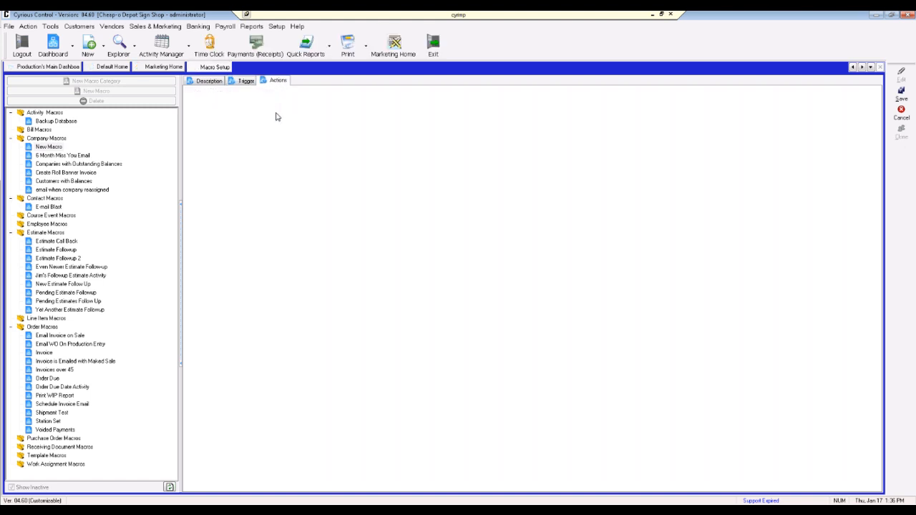
triple_click(251, 146)
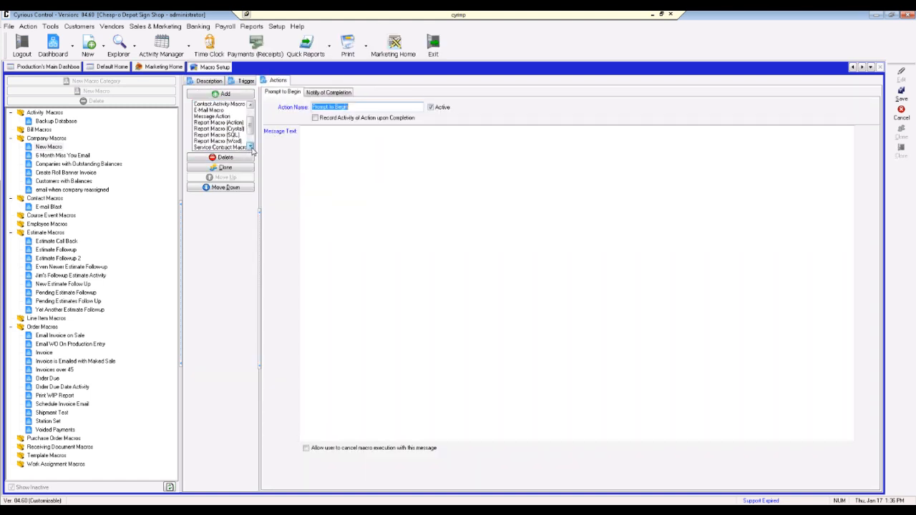
click(224, 129)
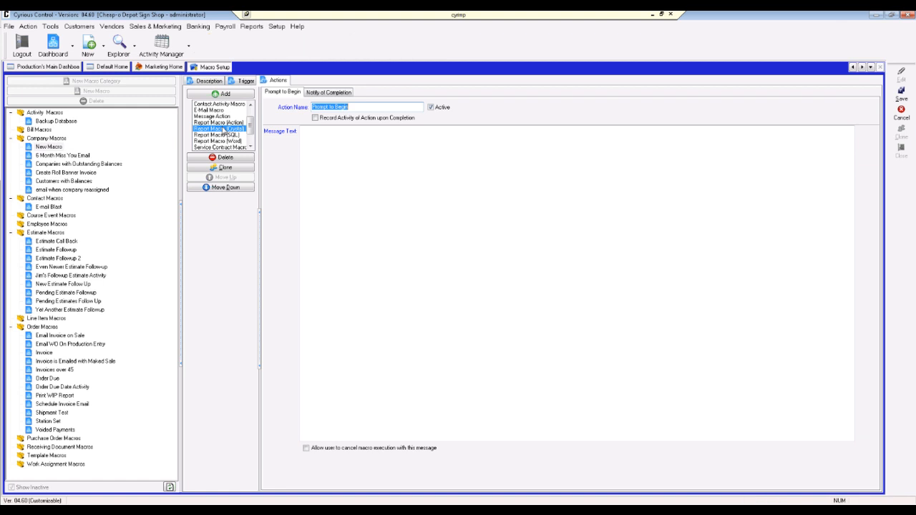
click(230, 97)
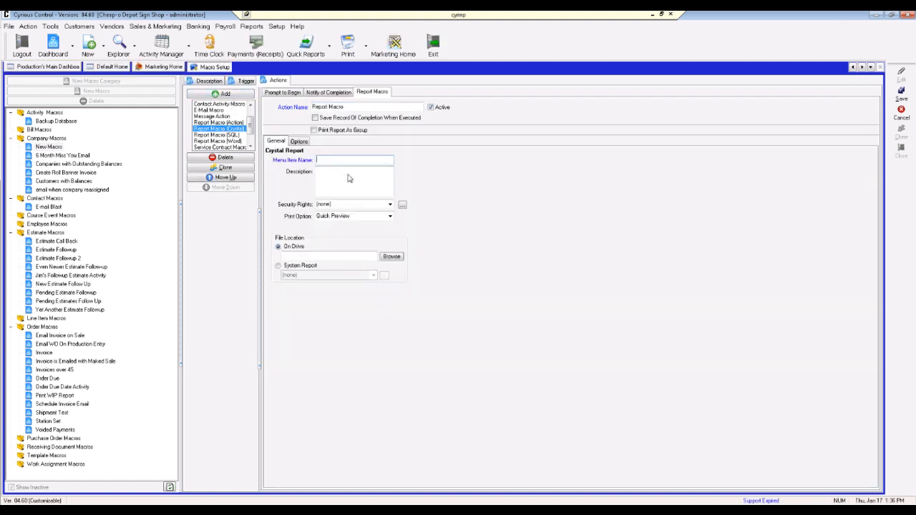
click(278, 266)
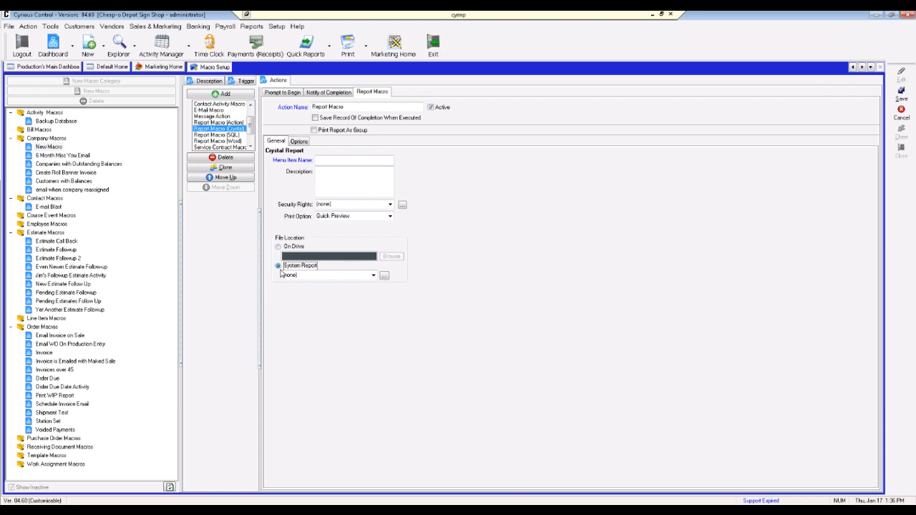
click(373, 275)
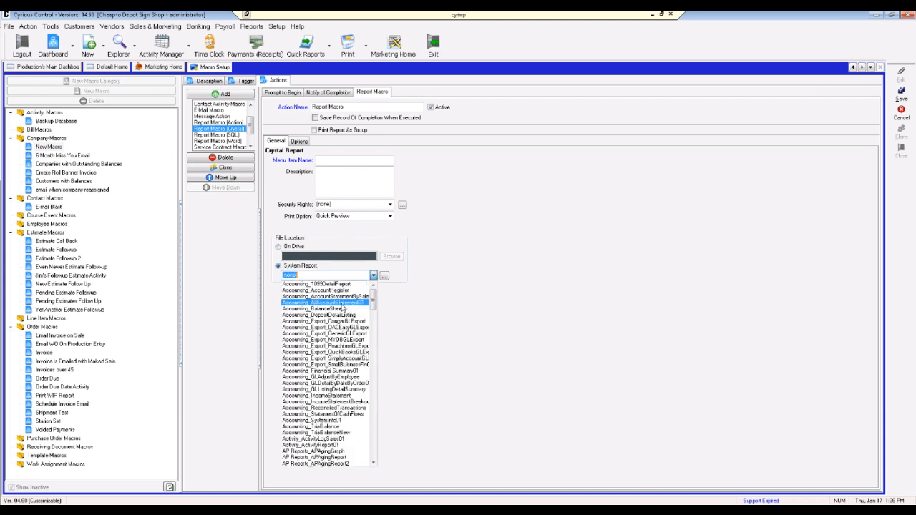
click(341, 303)
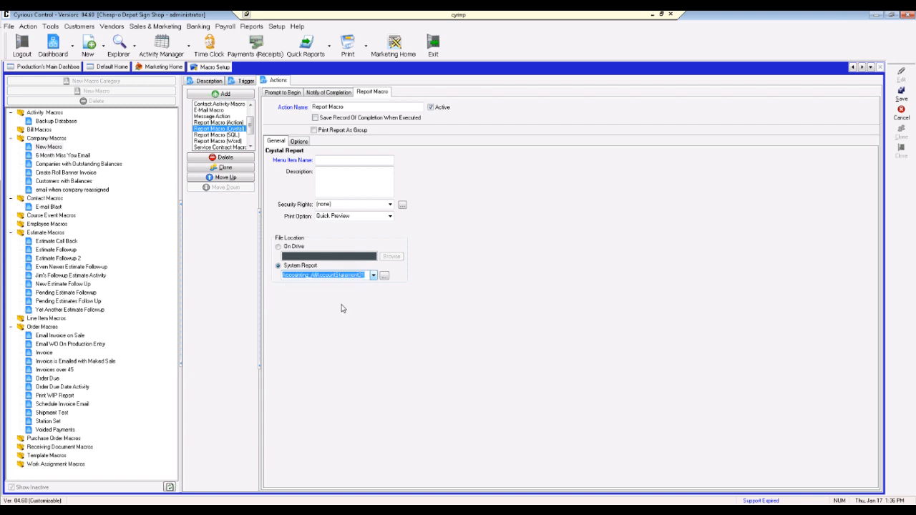